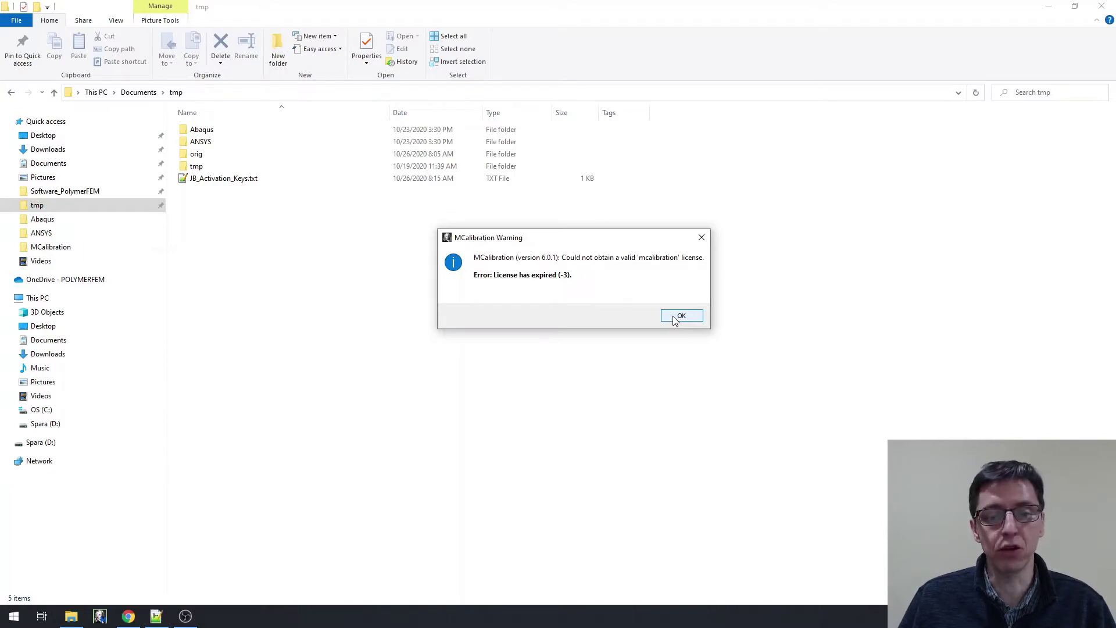
Dismiss the license warning, skip entering an activation key and continue in Reader Mode
left_click(673, 316)
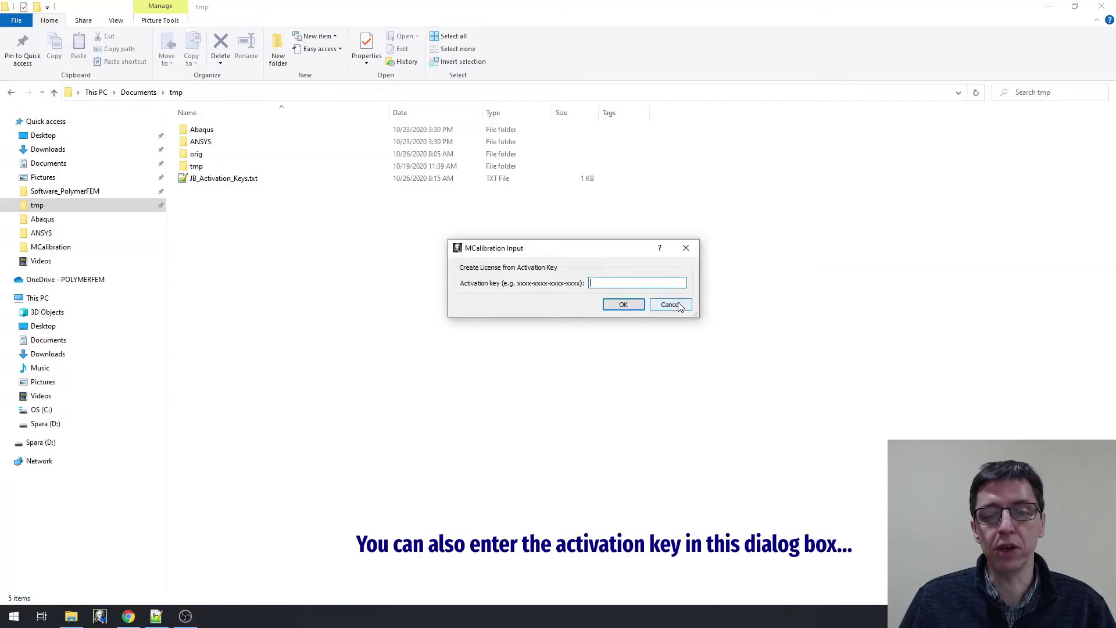
left_click(678, 308)
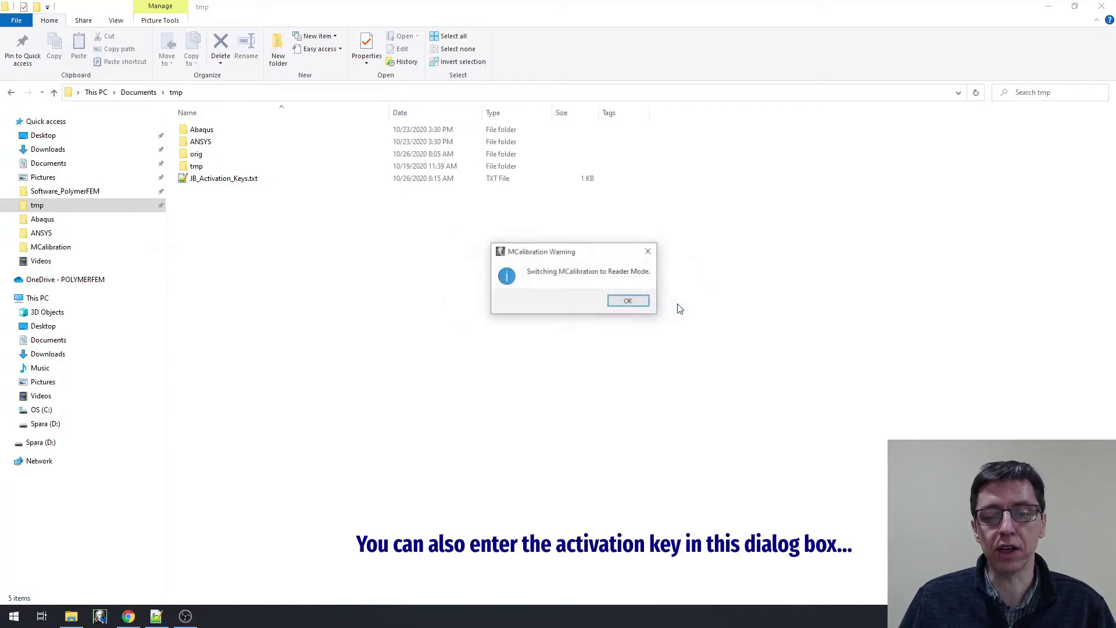
left_click(638, 301)
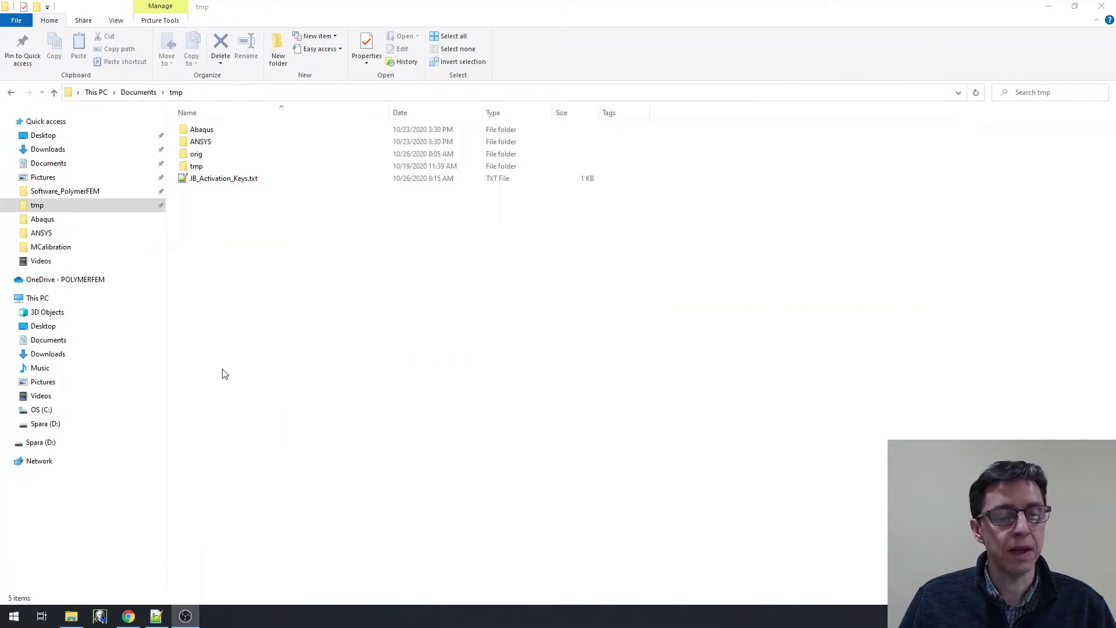
Launch MCalibration and continue in Reader Mode without entering an activation key
left_click(101, 616)
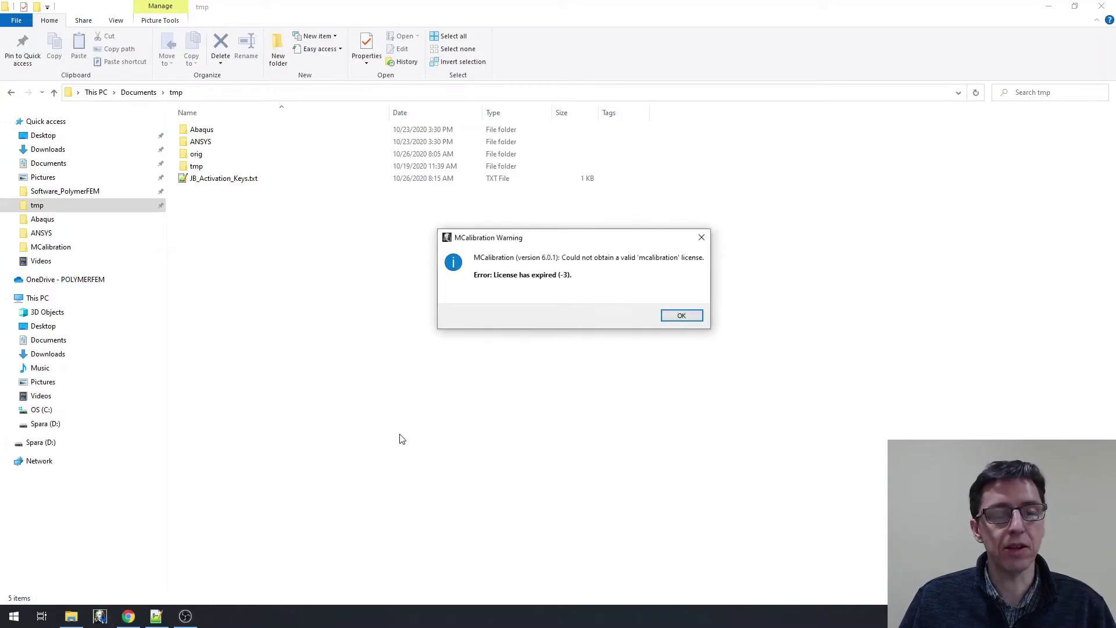
left_click(685, 314)
left_click(670, 304)
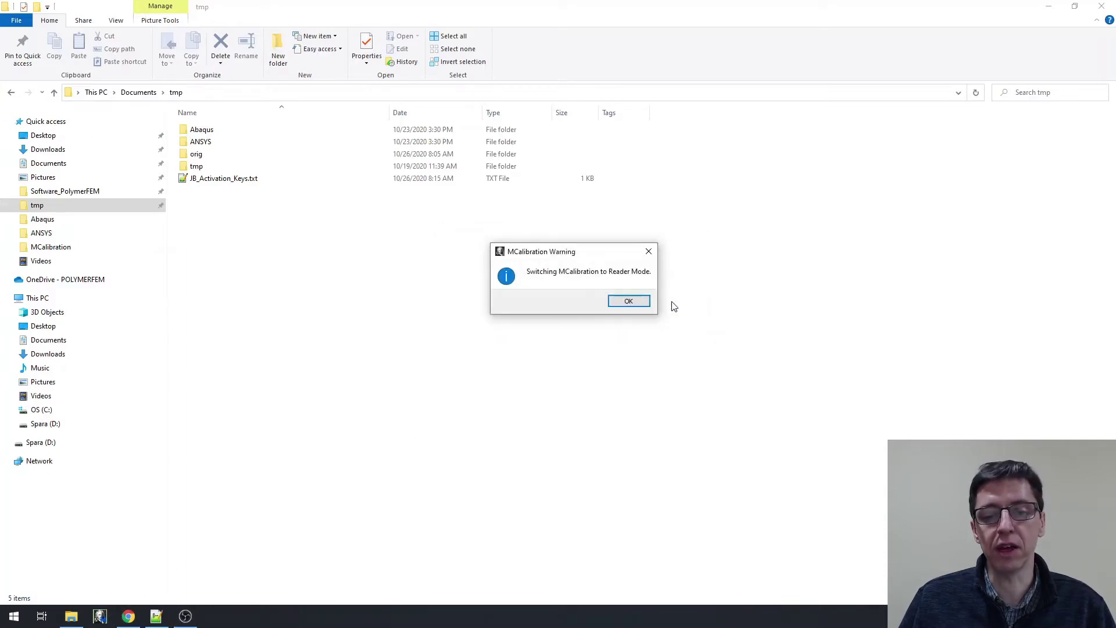
left_click(643, 301)
Start creating a license file from an activation key, pasting and submitting the MCalibration activation key from JB_Activation_Keys.txt
left_click(458, 70)
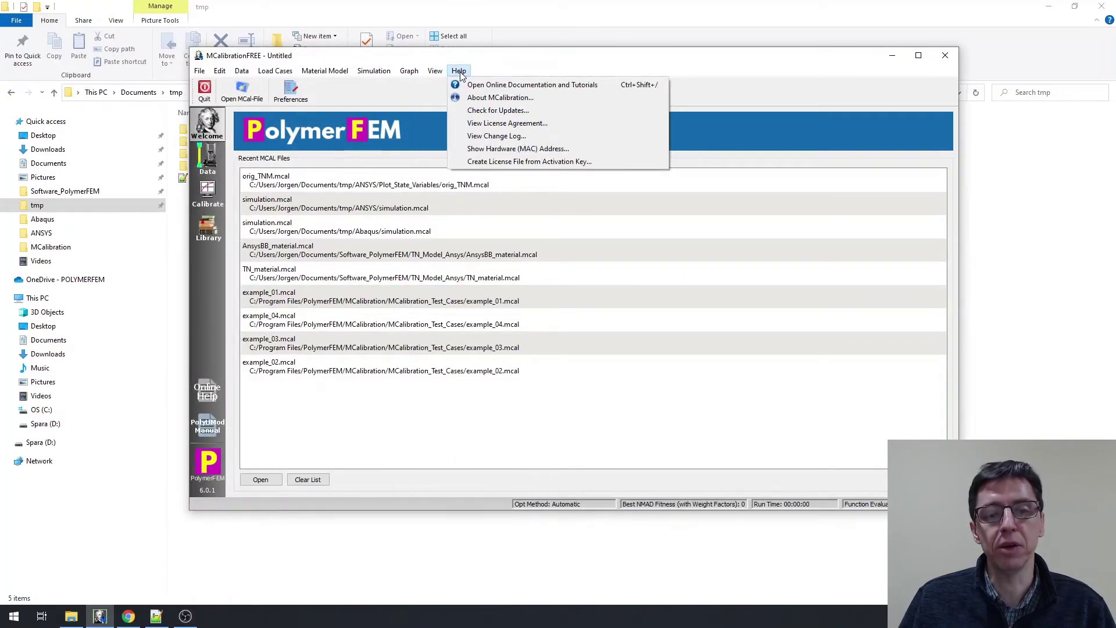
left_click(503, 162)
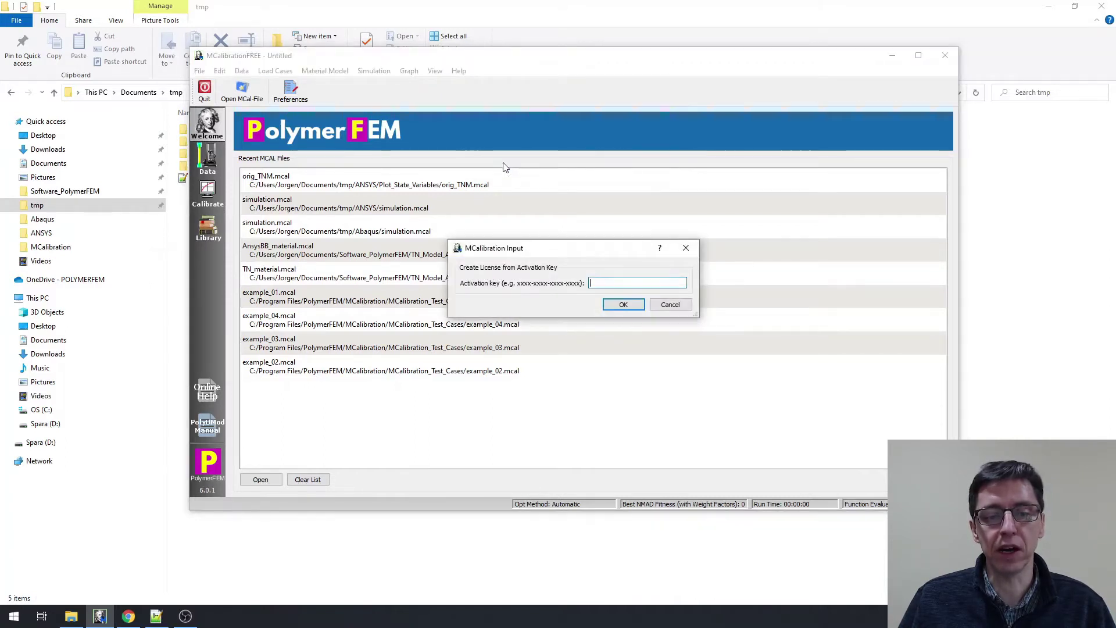
left_click(156, 615)
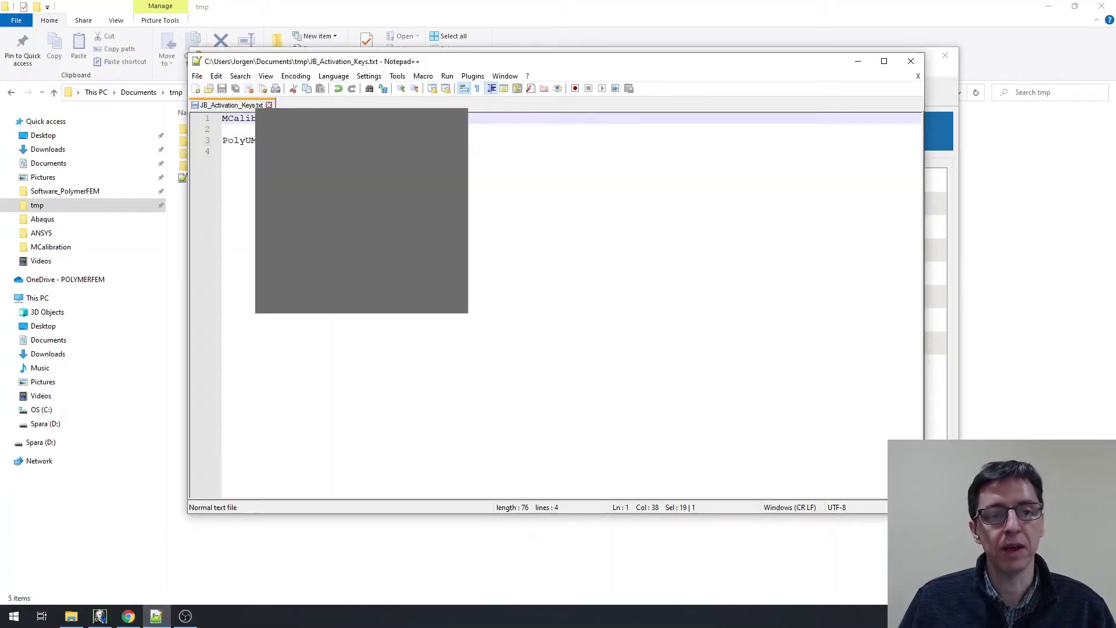
left_click(857, 61)
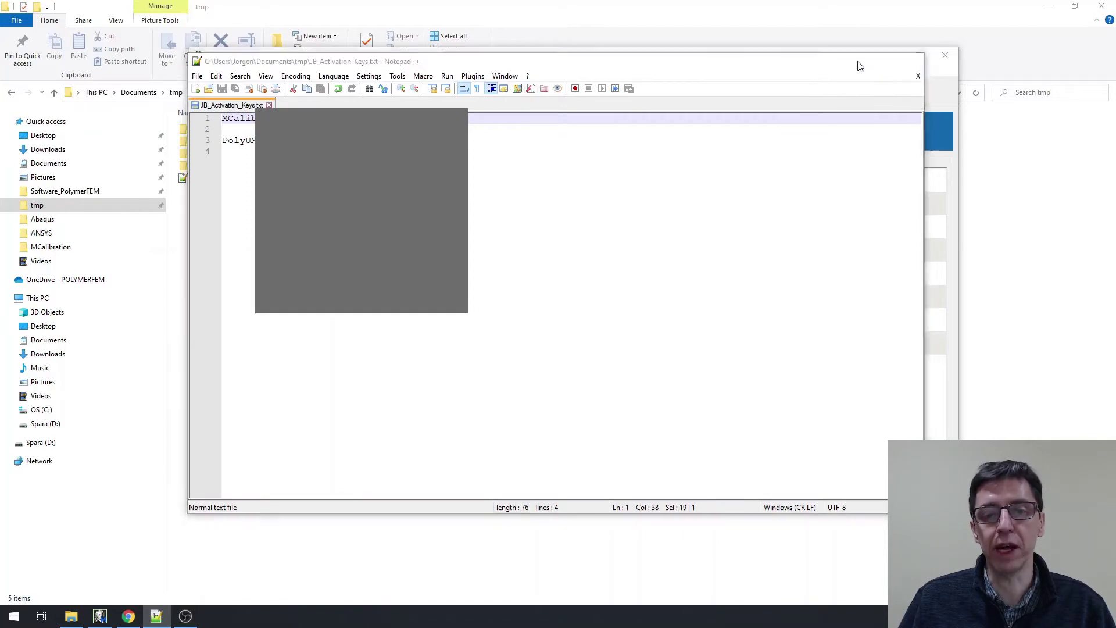
key("ctrl+v")
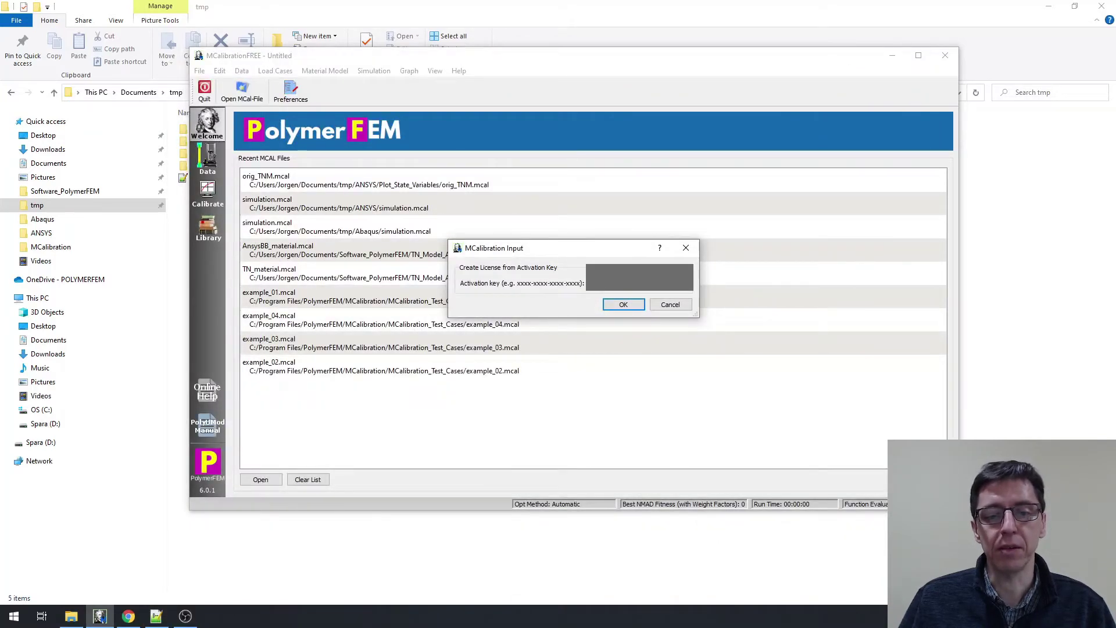
left_click(624, 305)
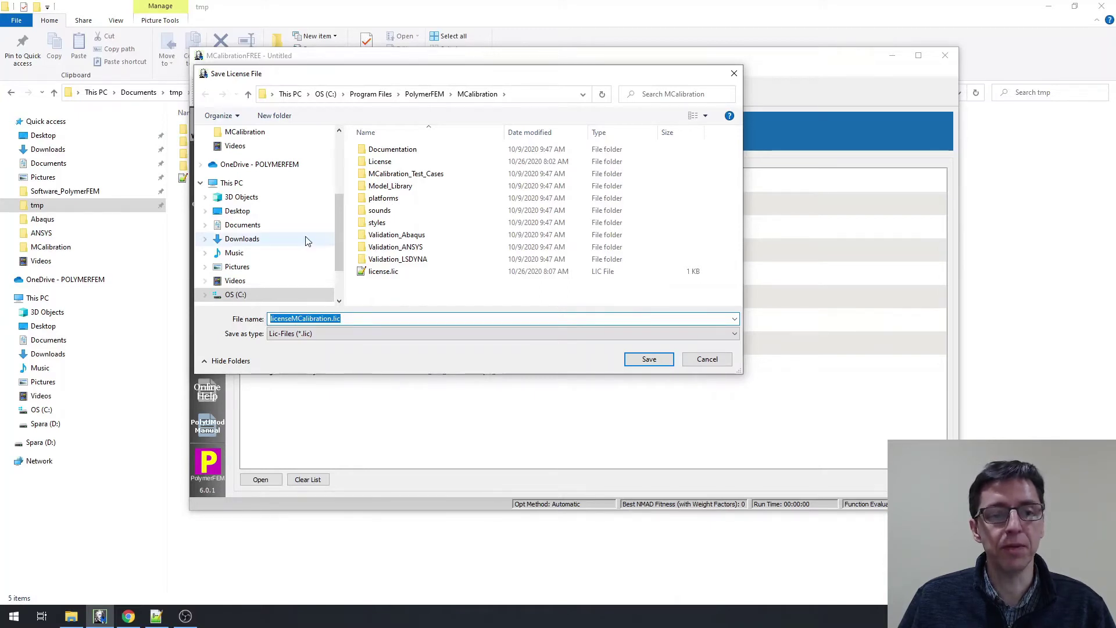
Save the license file as licenseMCalibration.lic in the Documents\tmp folder, dismiss the notices and quit MCalibration
scroll(303, 237, "up", 3)
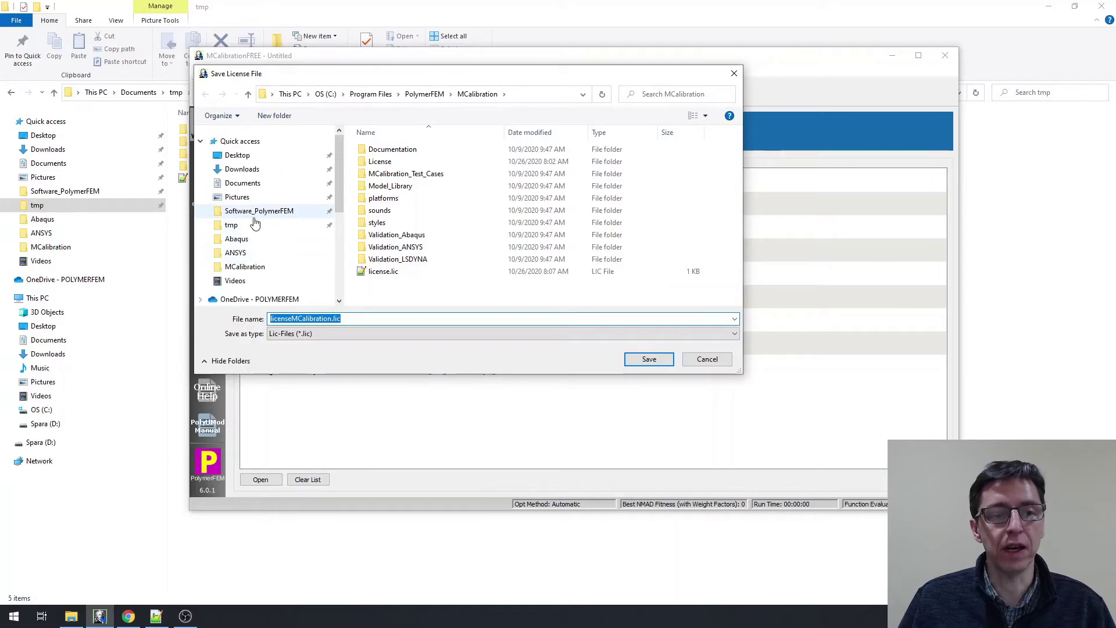
left_click(253, 224)
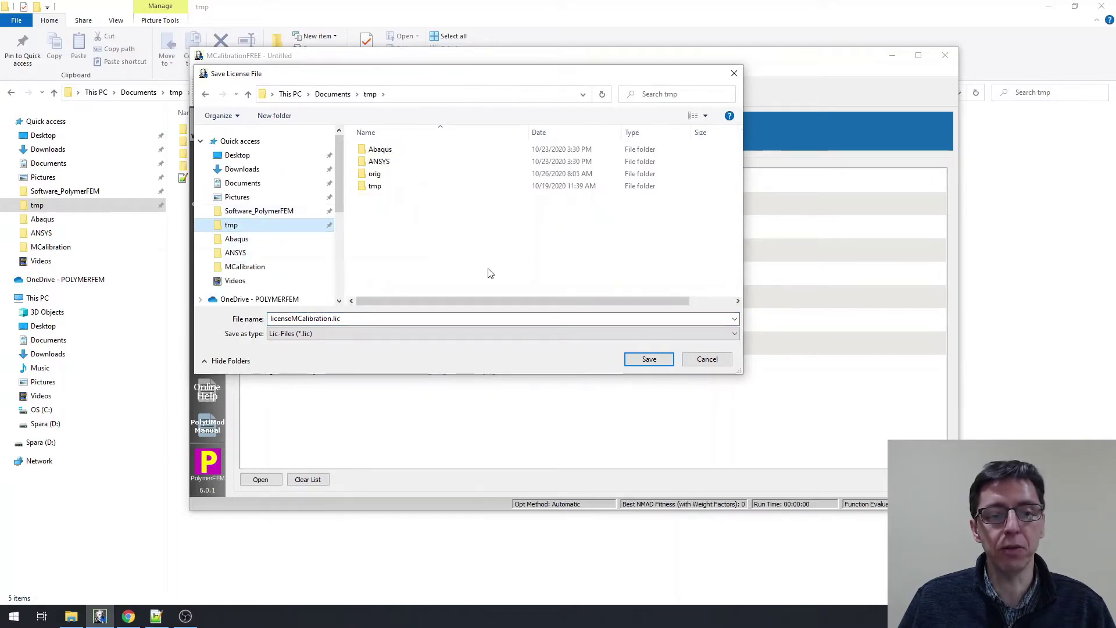
left_click(651, 359)
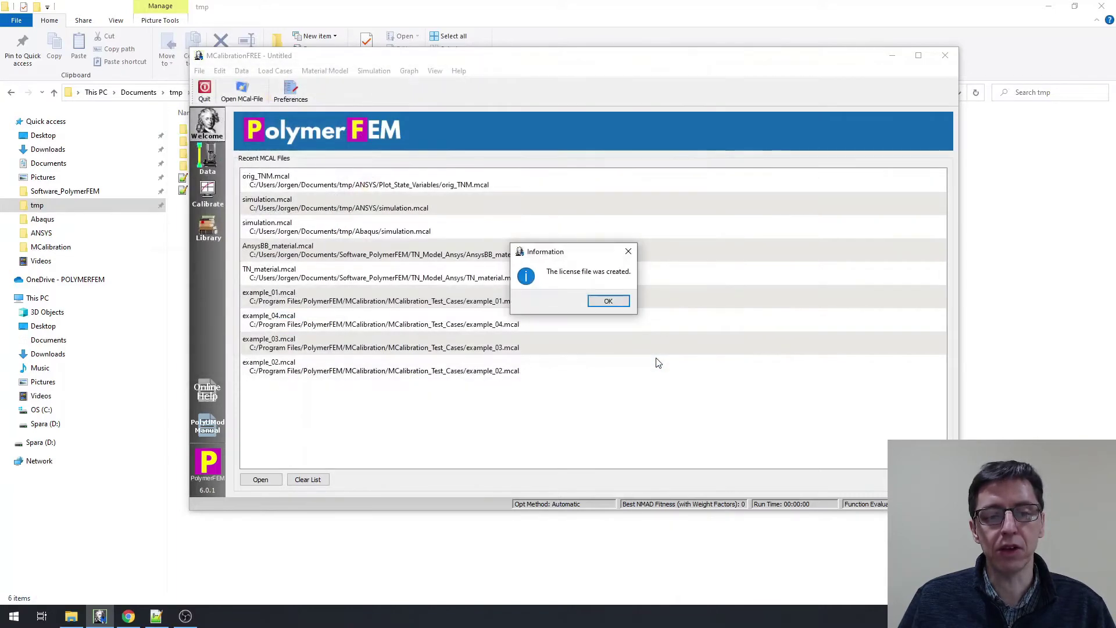
left_click(608, 306)
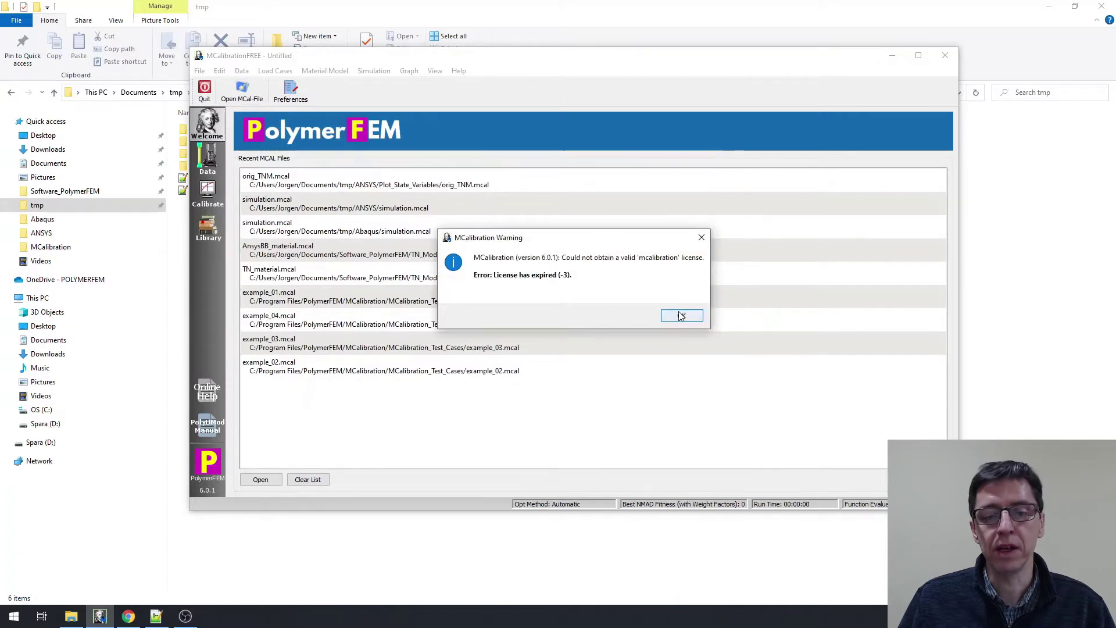
left_click(681, 316)
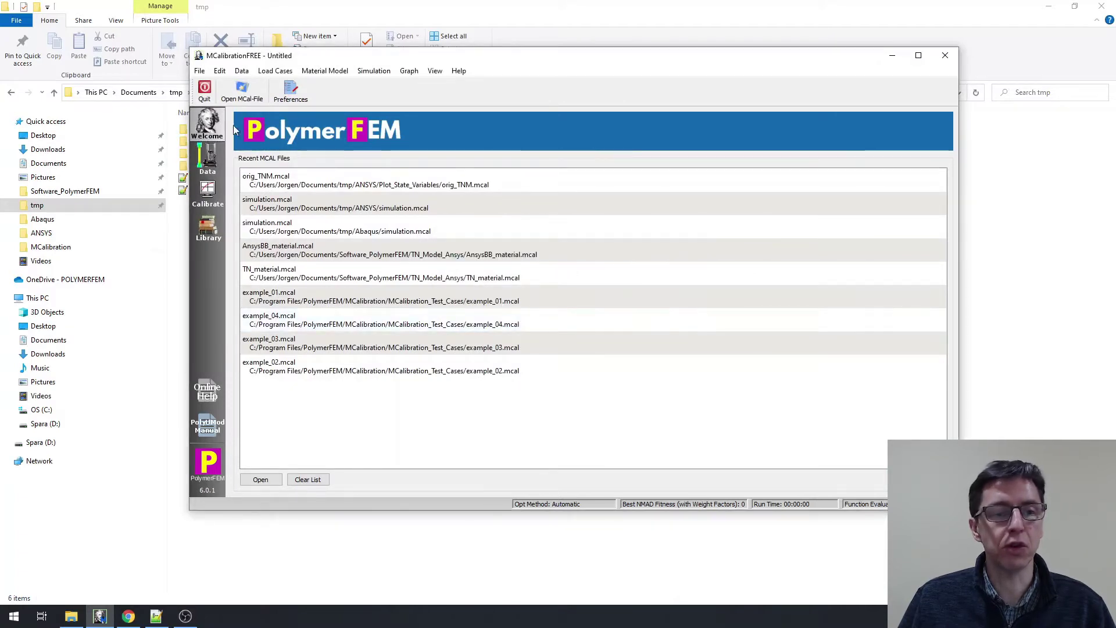
left_click(203, 93)
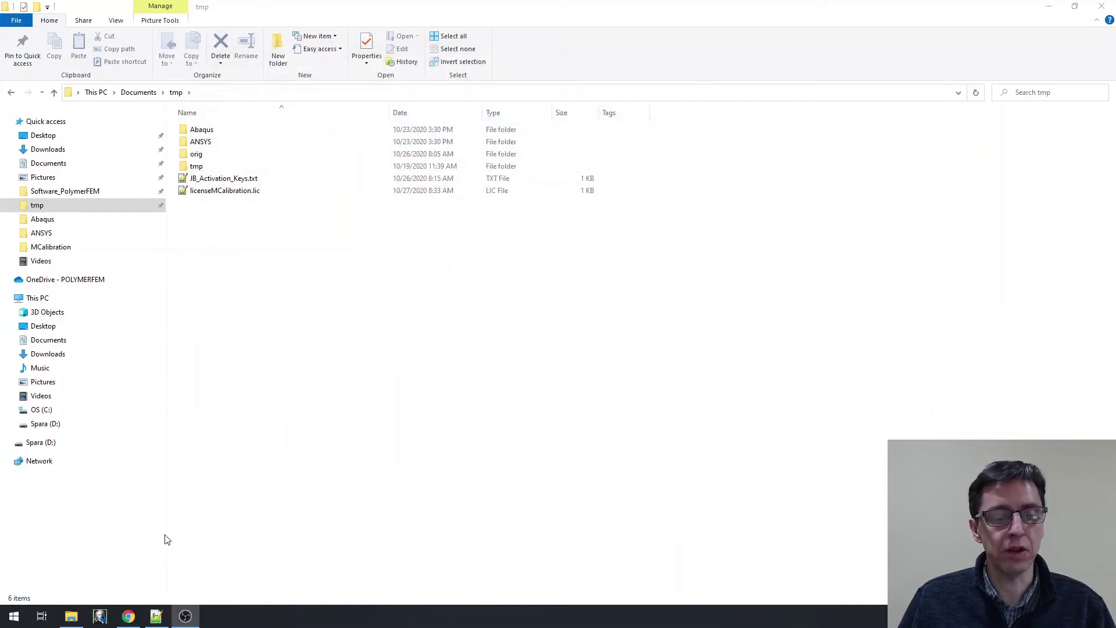
Relaunch MCalibration and submit the PolyUMod activation key copied from JB_Activation_Keys.txt
left_click(100, 616)
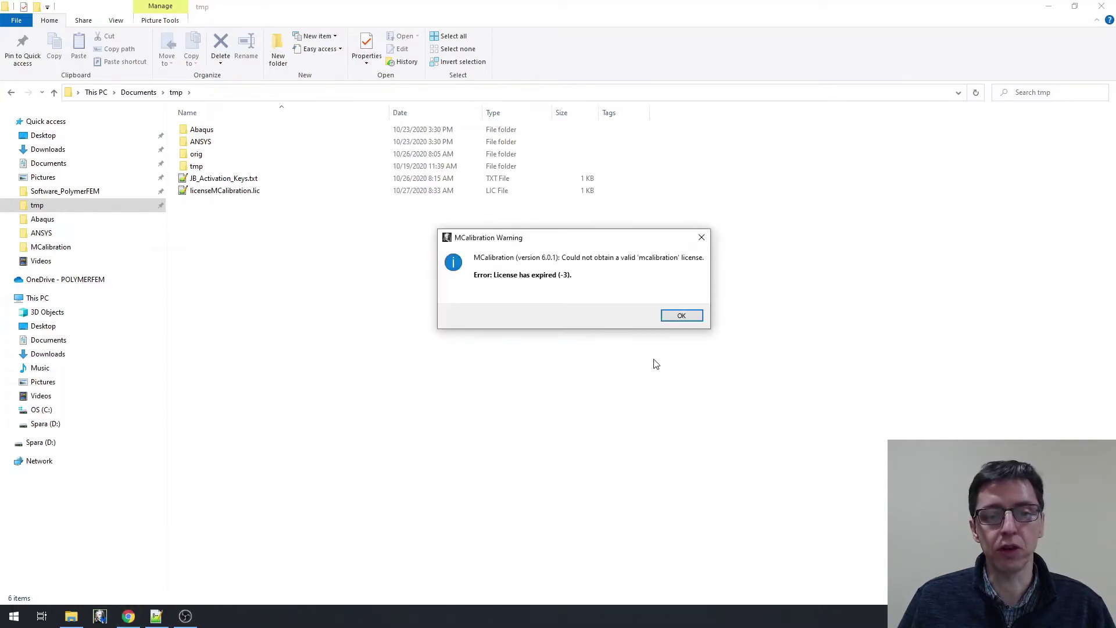
left_click(679, 316)
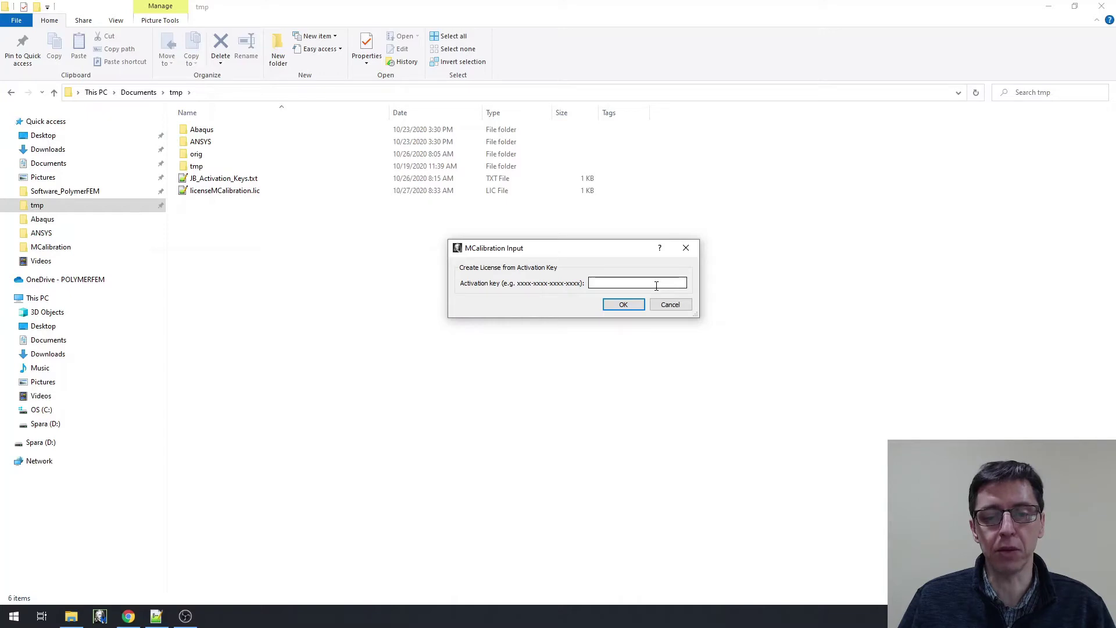
left_click(156, 616)
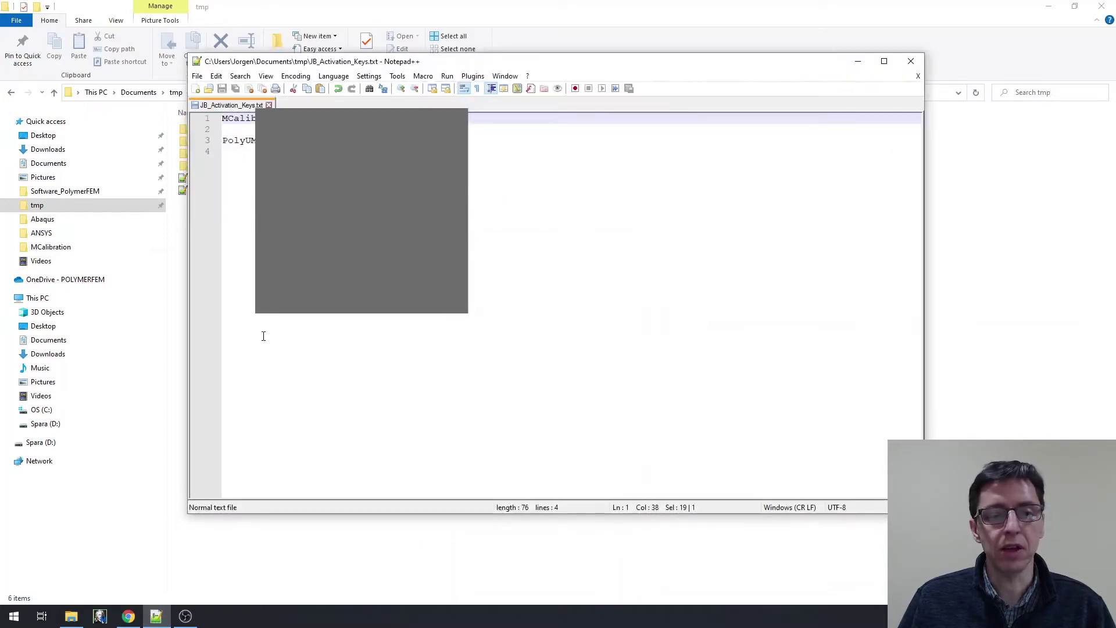
double_click(345, 140)
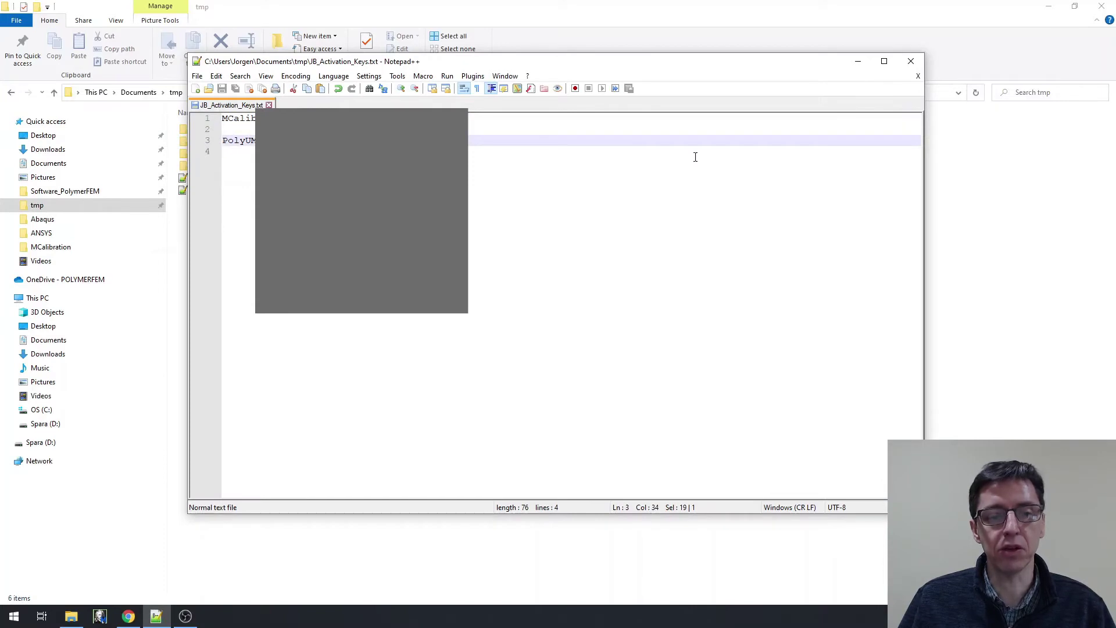
left_click(858, 61)
key("ctrl+v")
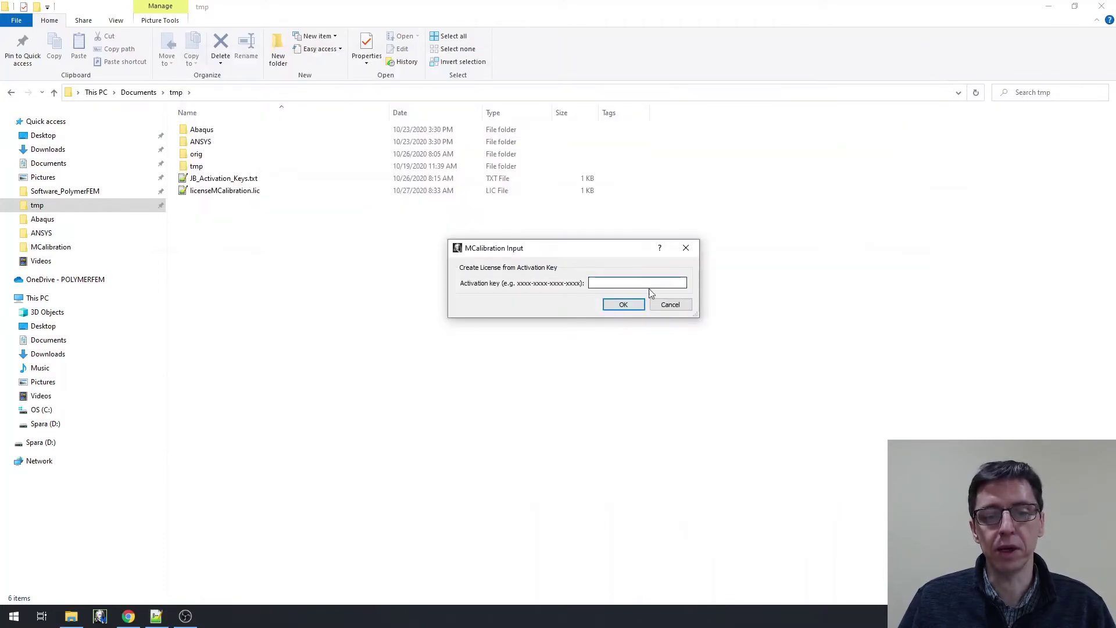
left_click(623, 304)
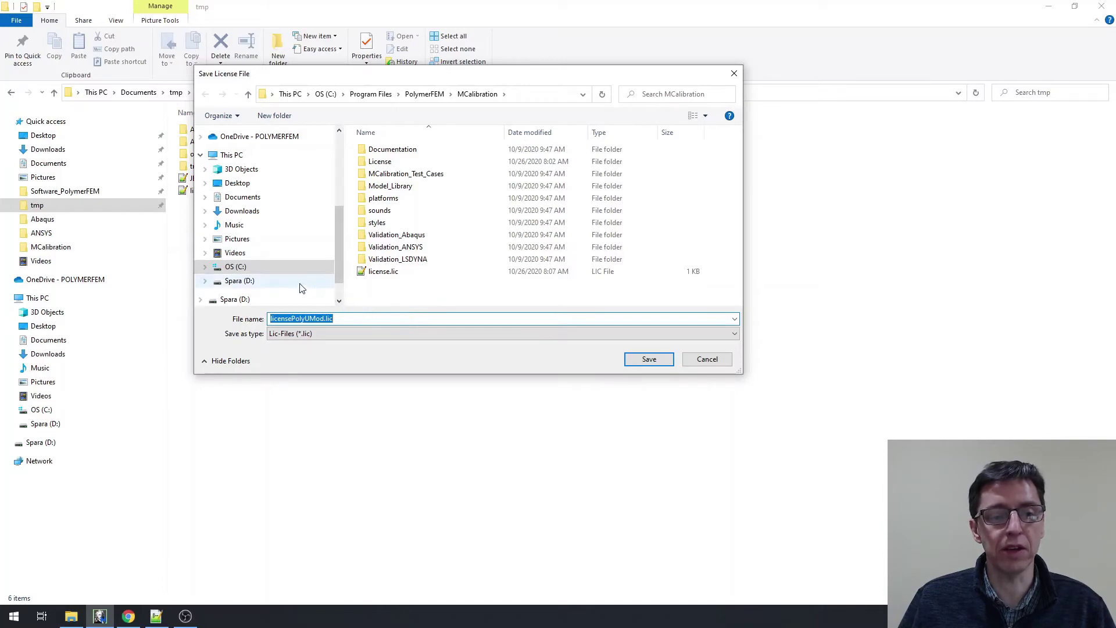
Save the license file as licensePolyUMod.lic in the Documents\tmp folder and dismiss the remaining messages
scroll(267, 213, "up", 3)
scroll(268, 214, "up", 2)
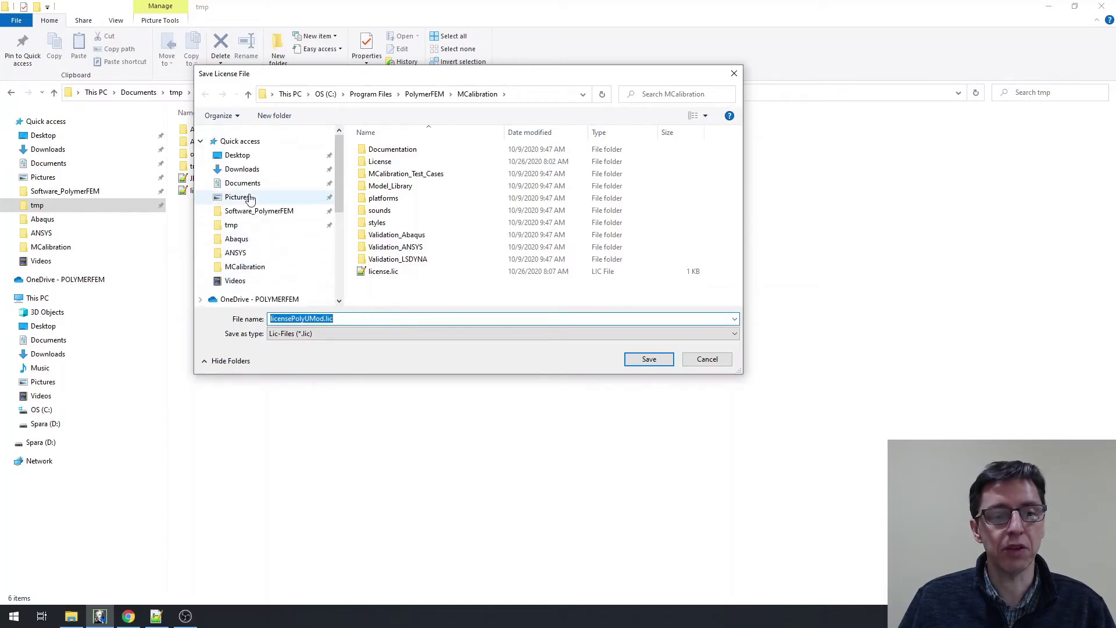
left_click(232, 225)
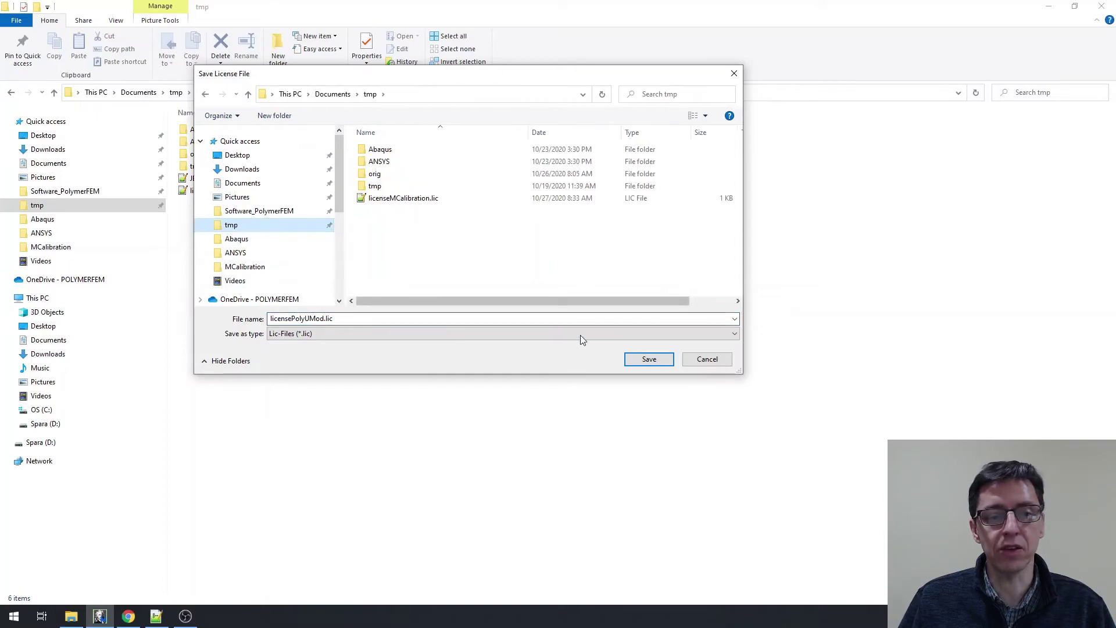
left_click(649, 359)
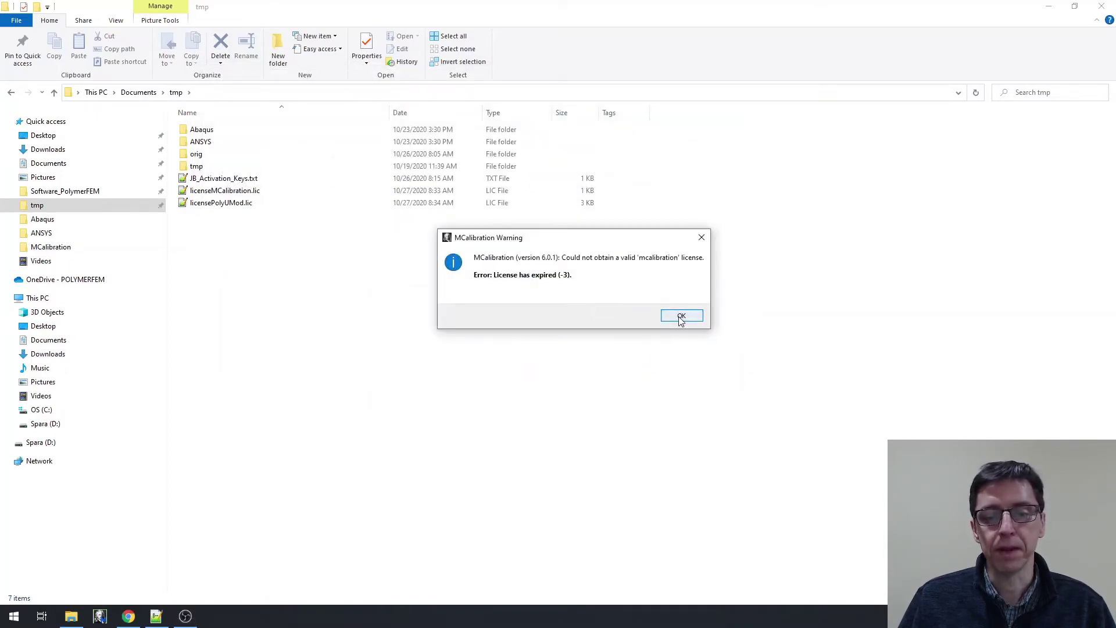
left_click(681, 318)
left_click(642, 304)
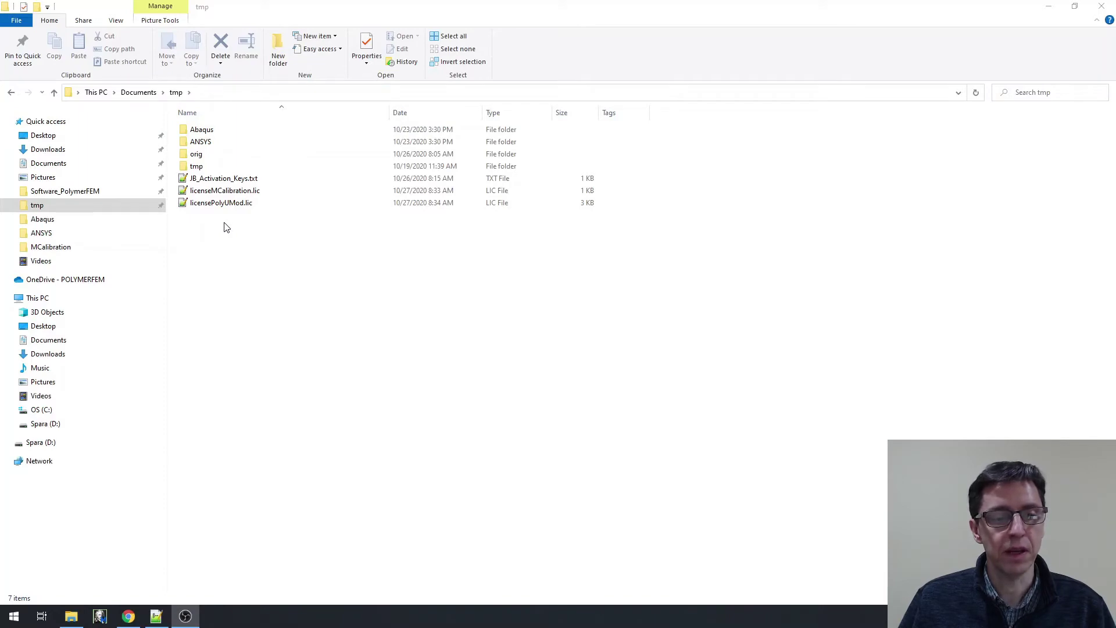
Rename licenseMCalibration.lic in the tmp folder to license.lic
left_click(230, 191)
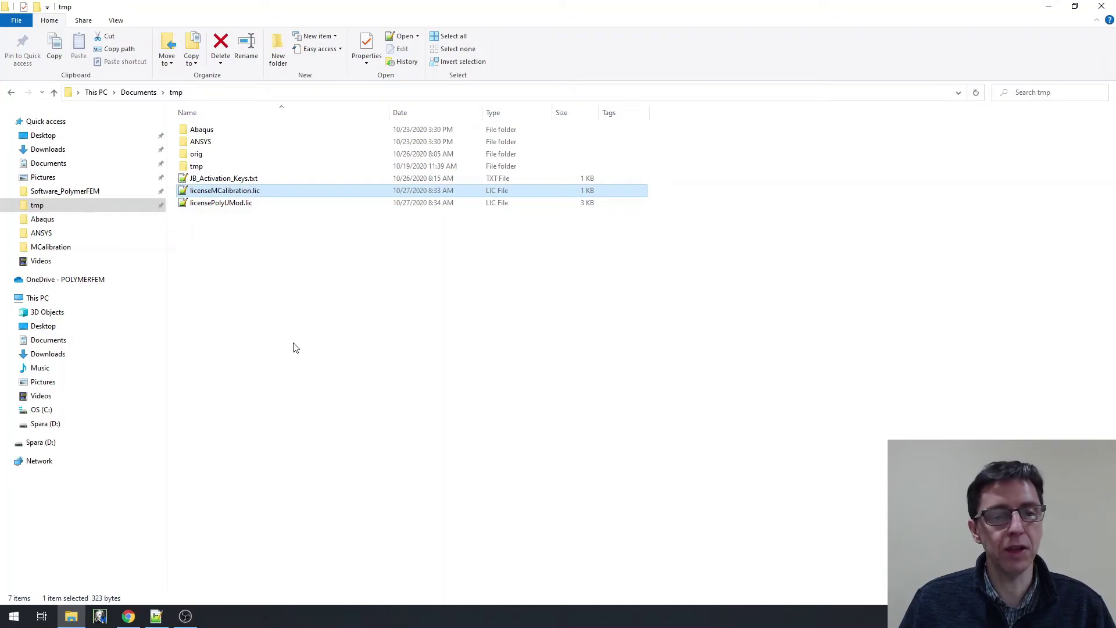
key("F2")
key("Right")
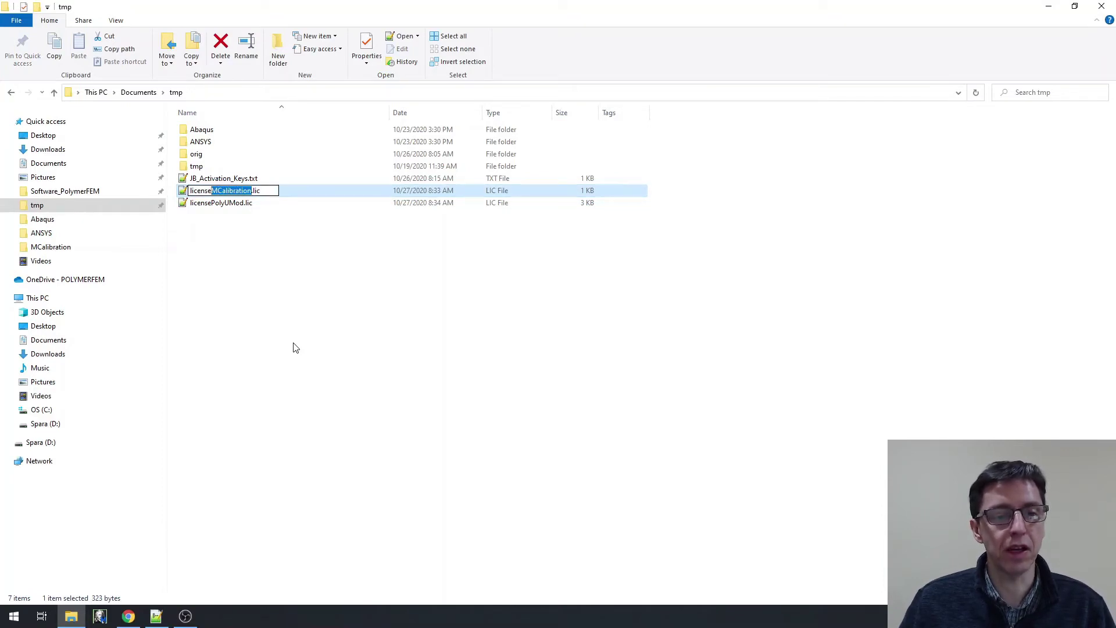
key("BackSpace")
key("Return")
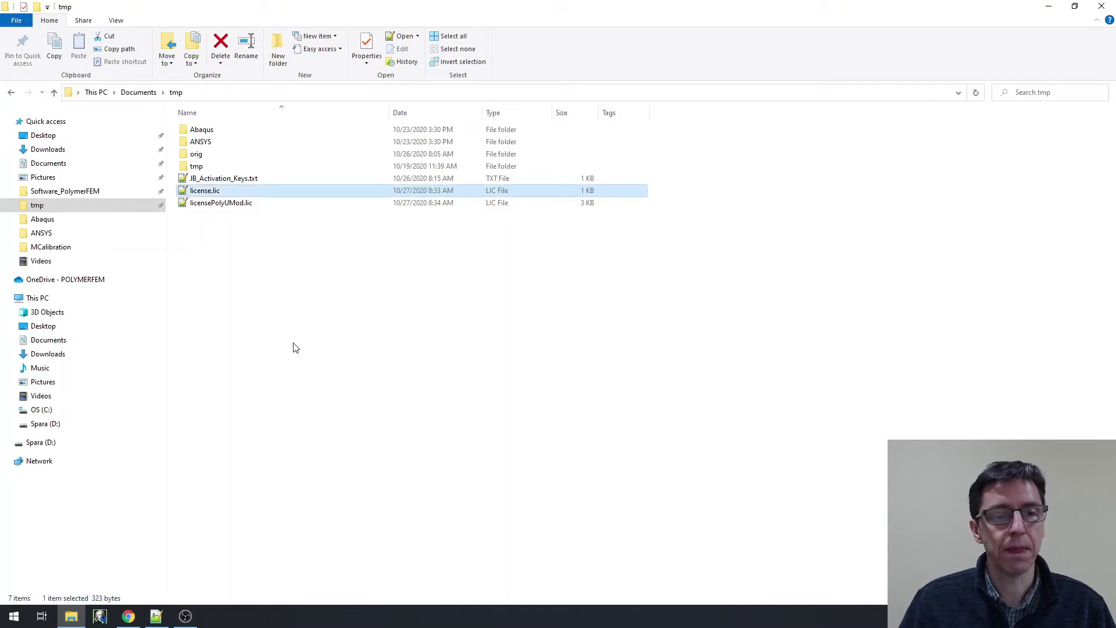
Move license.lic from the tmp folder into C:\Program Files\PolymerFEM\MCalibration, replacing the existing file with administrator permission
key("ctrl+x")
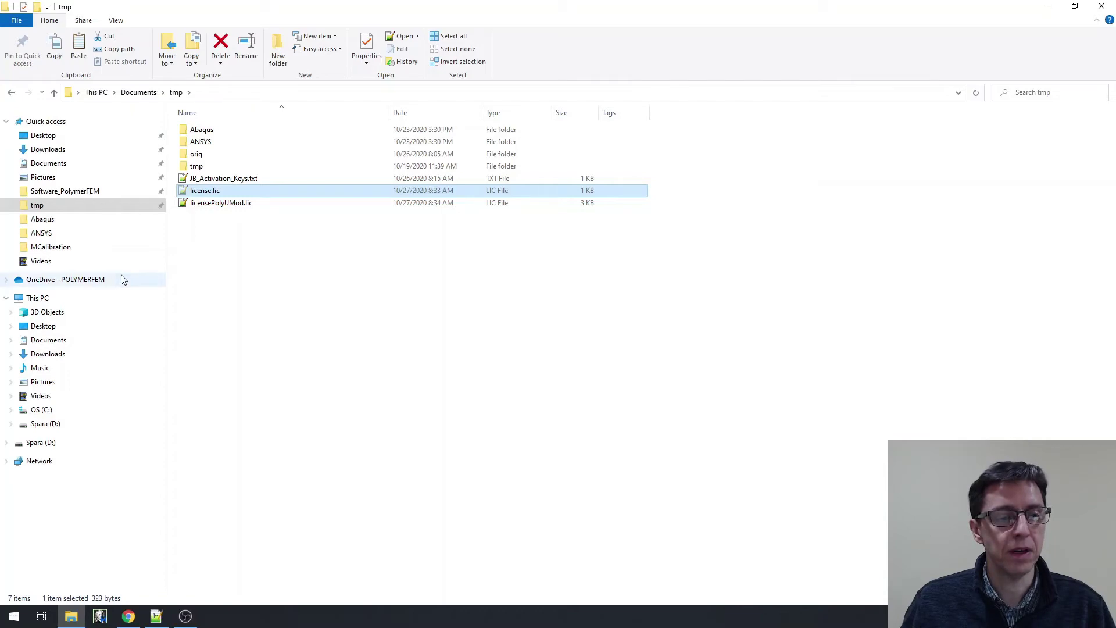
left_click(47, 410)
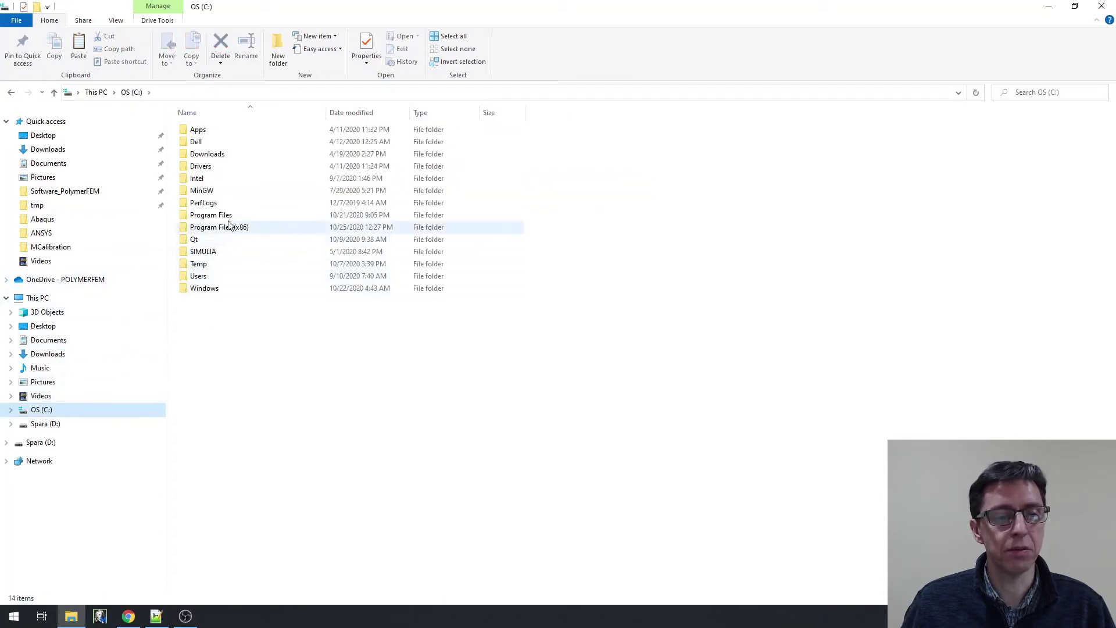
double_click(211, 215)
scroll(243, 495, "down", 3)
double_click(220, 476)
double_click(224, 143)
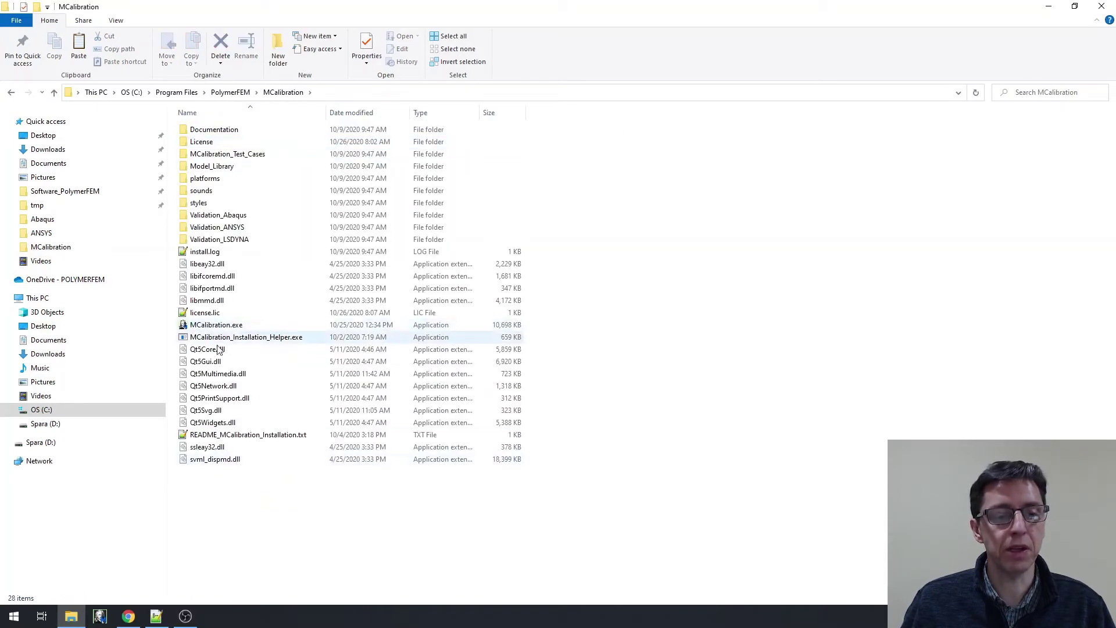
left_click(206, 326)
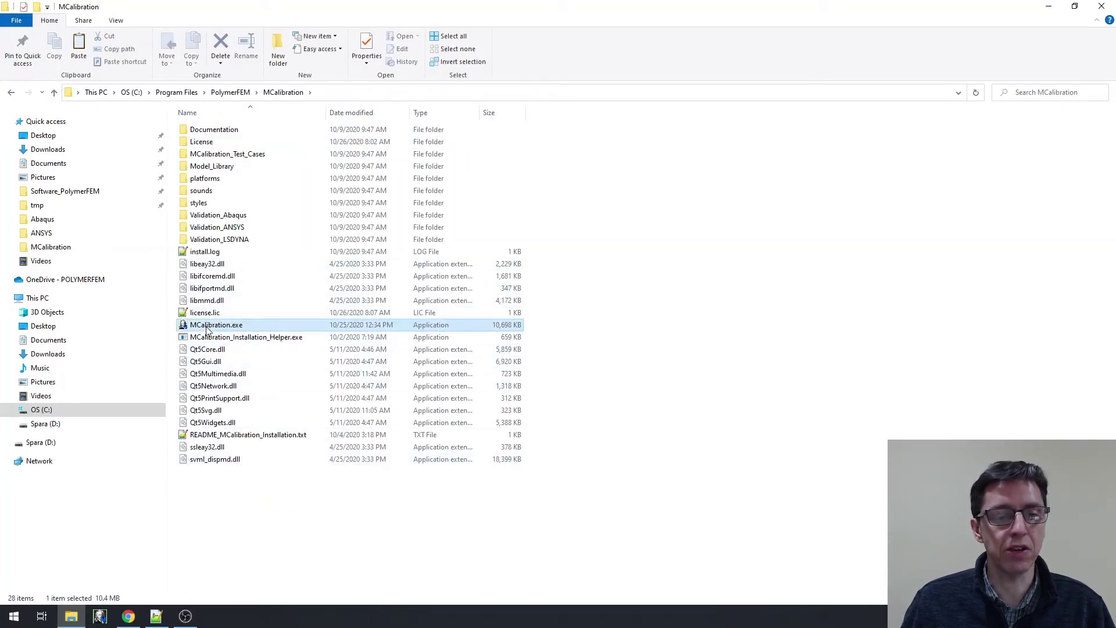
left_click(206, 312)
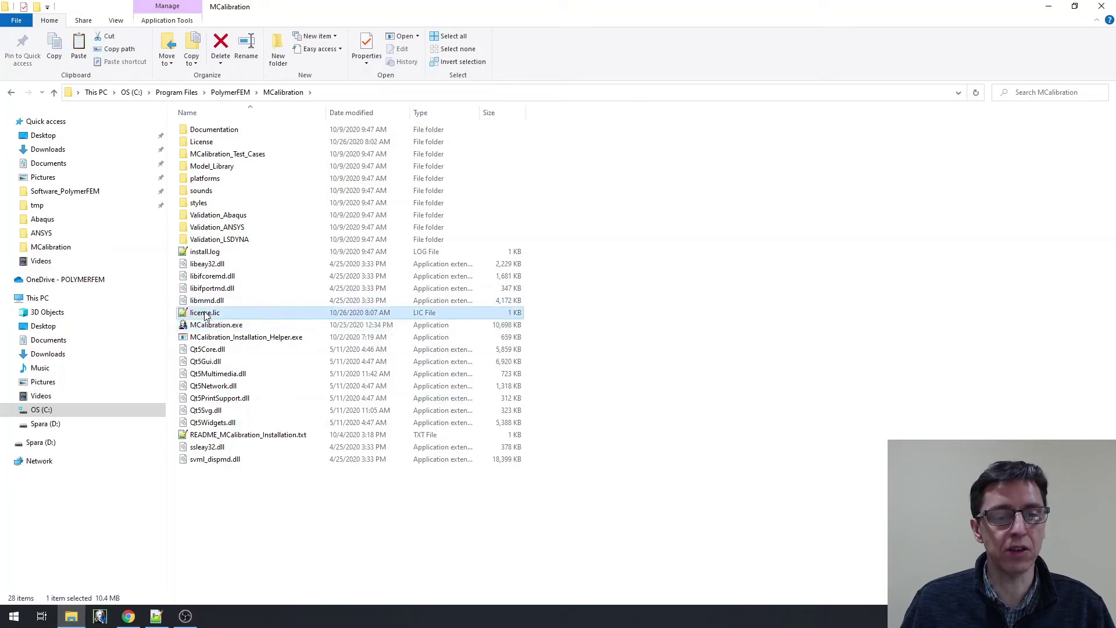
left_click(260, 515)
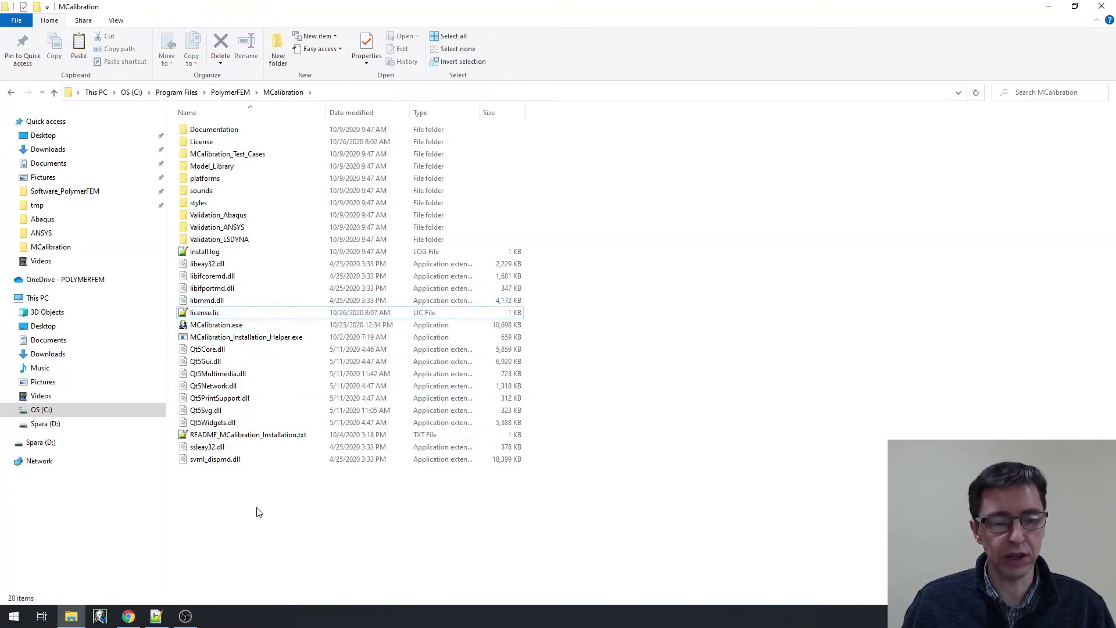
key("ctrl+v")
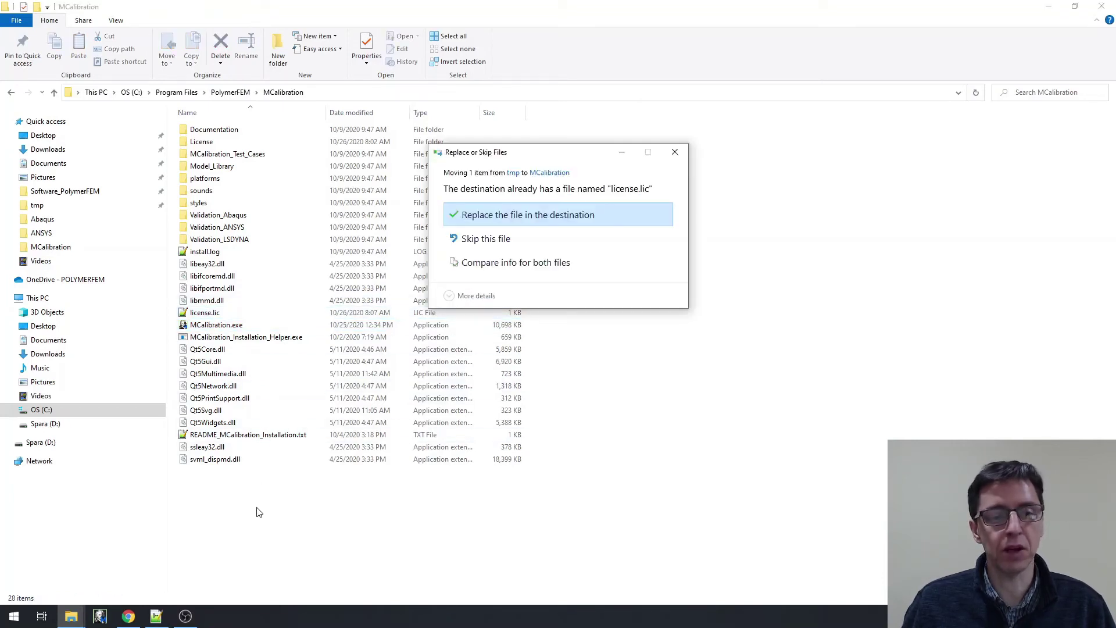
left_click(564, 221)
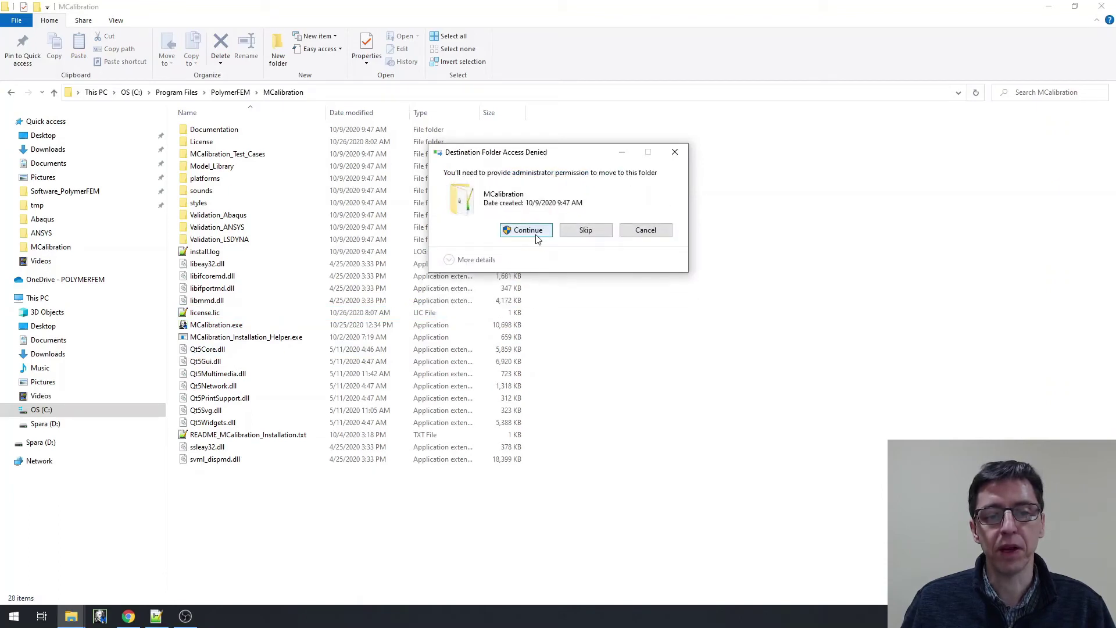
left_click(536, 235)
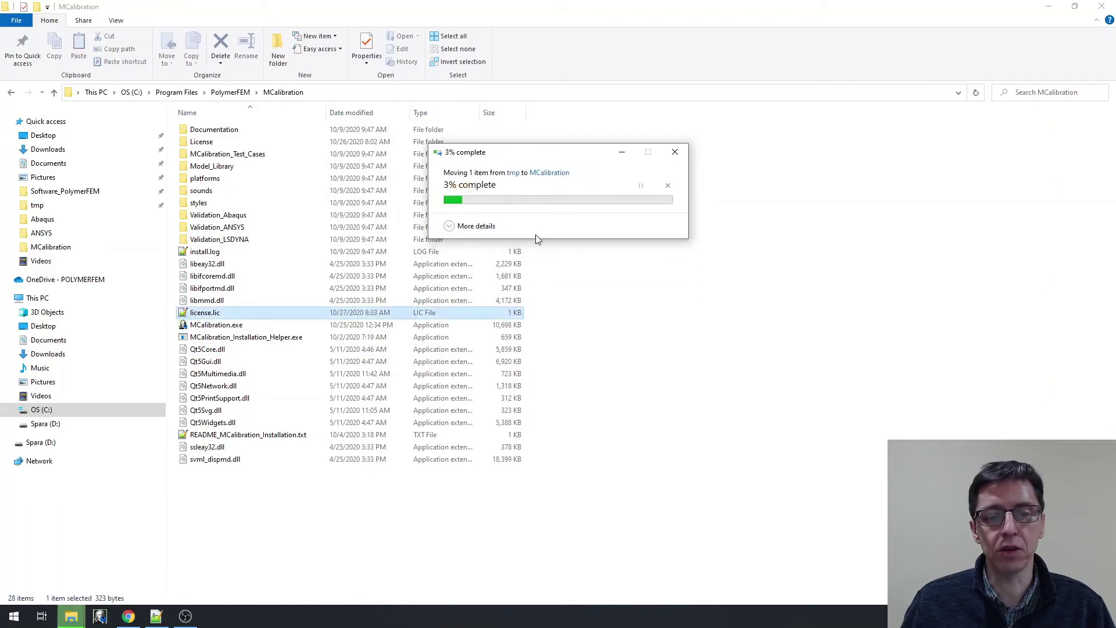
left_click(611, 366)
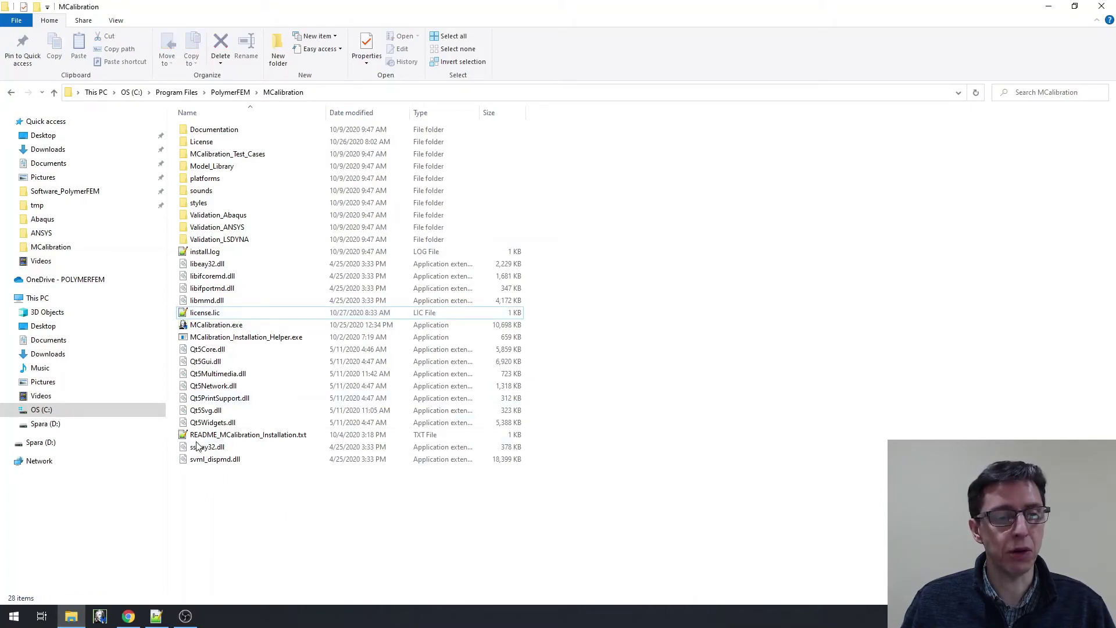
Rename licensePolyUMod.lic in the Documents\tmp folder to license.lic
left_click(63, 204)
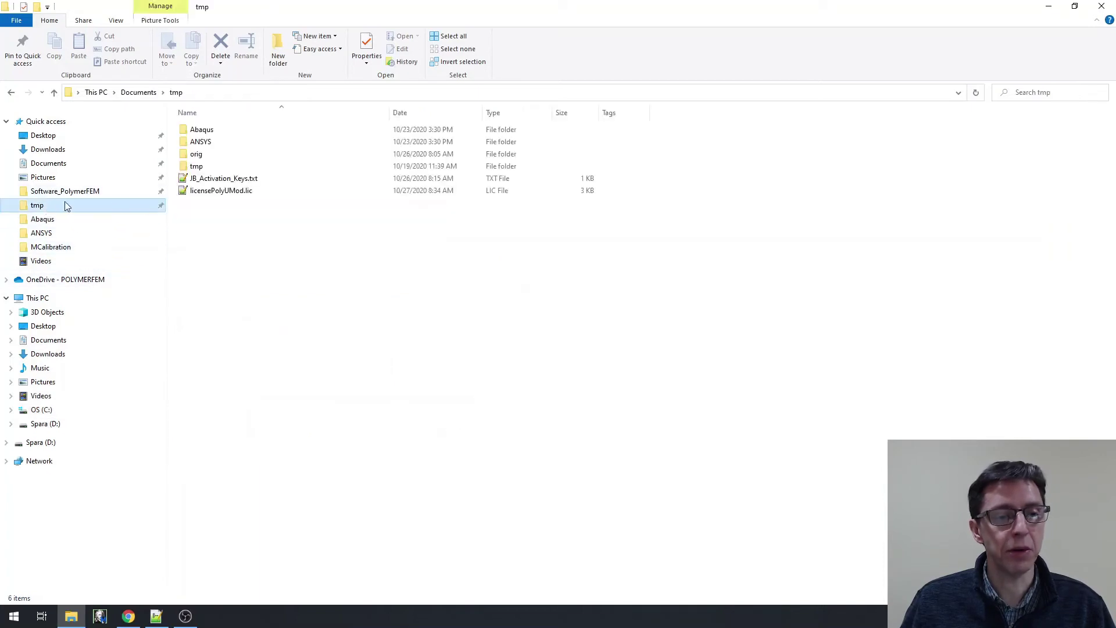
left_click(218, 193)
key("F2")
key("BackSpace")
key("BackSpace")
key("BackSpace")
key("BackSpace")
key("BackSpace")
key("BackSpace")
key("BackSpace")
key("BackSpace")
key("Return")
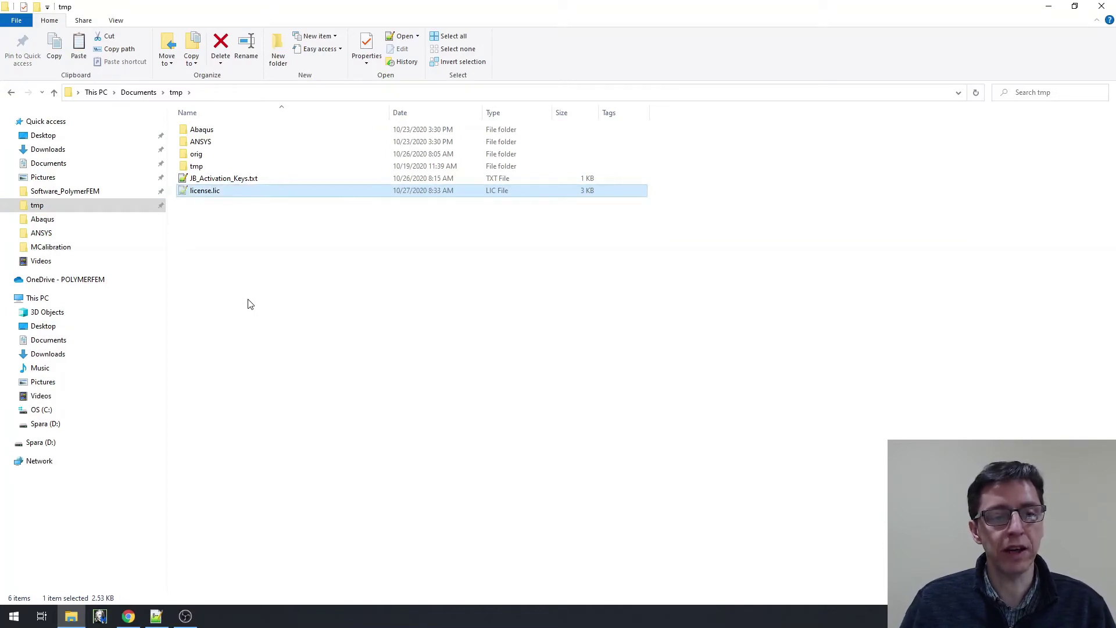
Move the renamed license.lic into C:\Program Files\PolymerFEM\PolyUMod\License, replacing the existing file with administrator permission
left_click(58, 409)
double_click(228, 215)
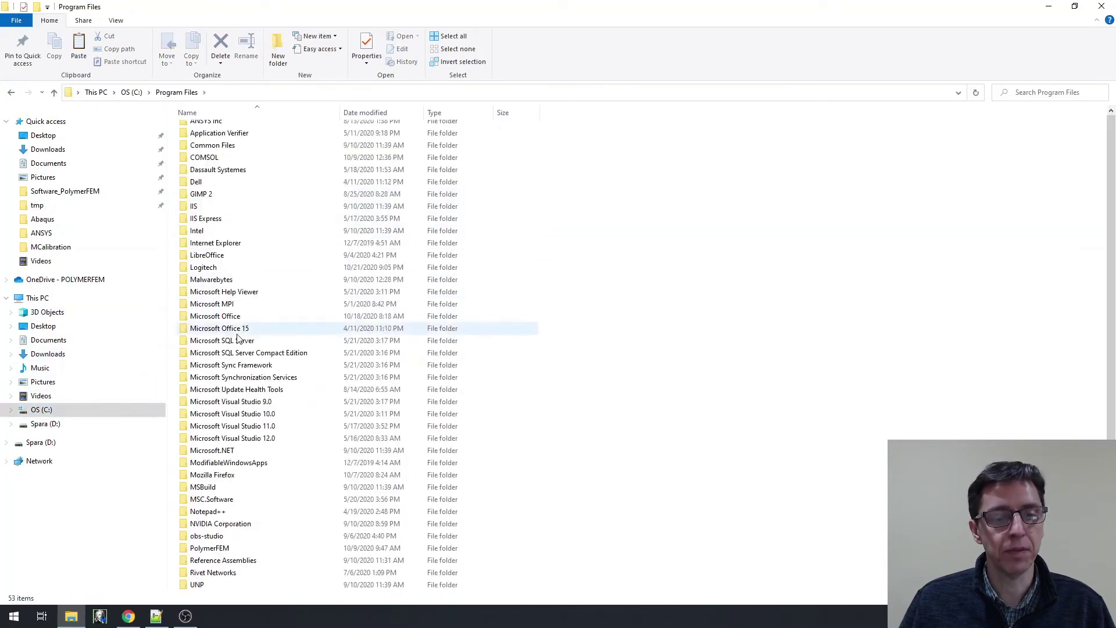
scroll(228, 480, "down", 3)
double_click(227, 475)
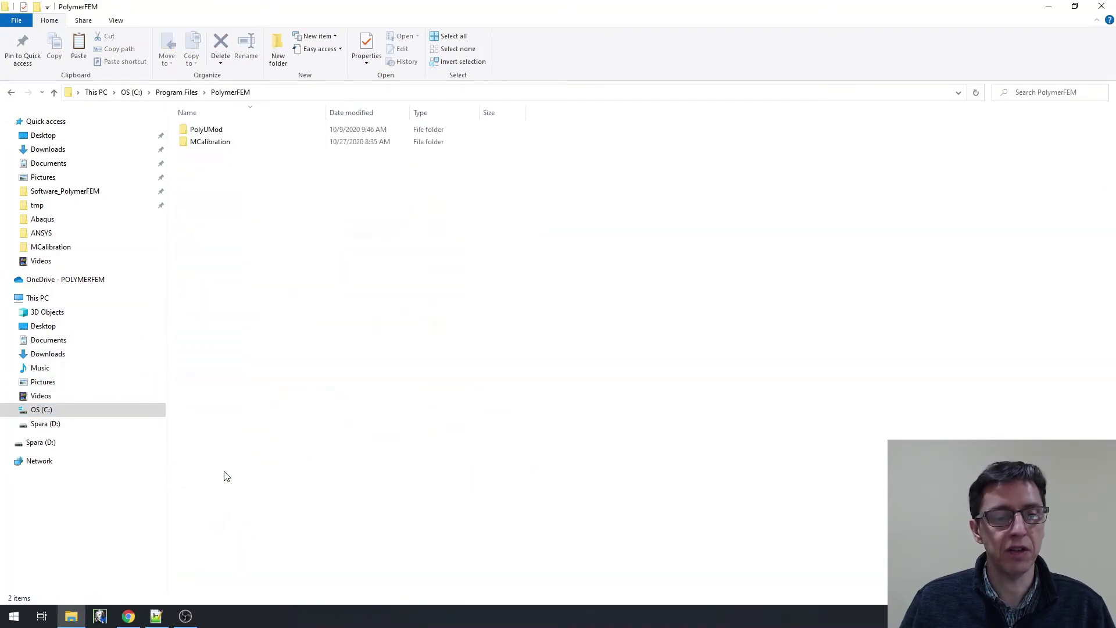
double_click(216, 128)
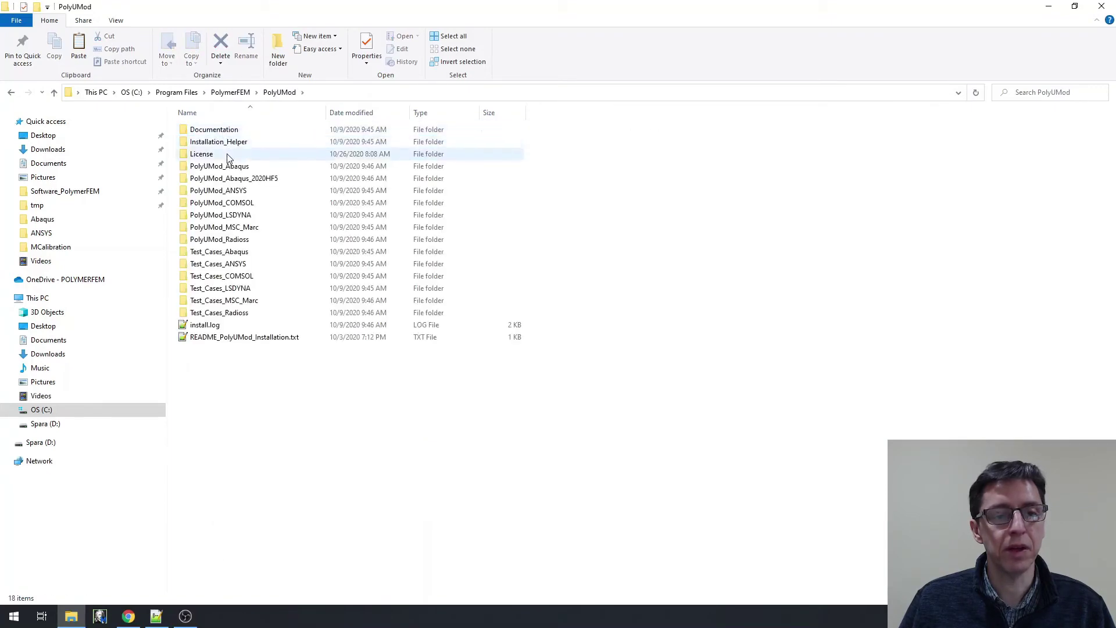
left_click(227, 155)
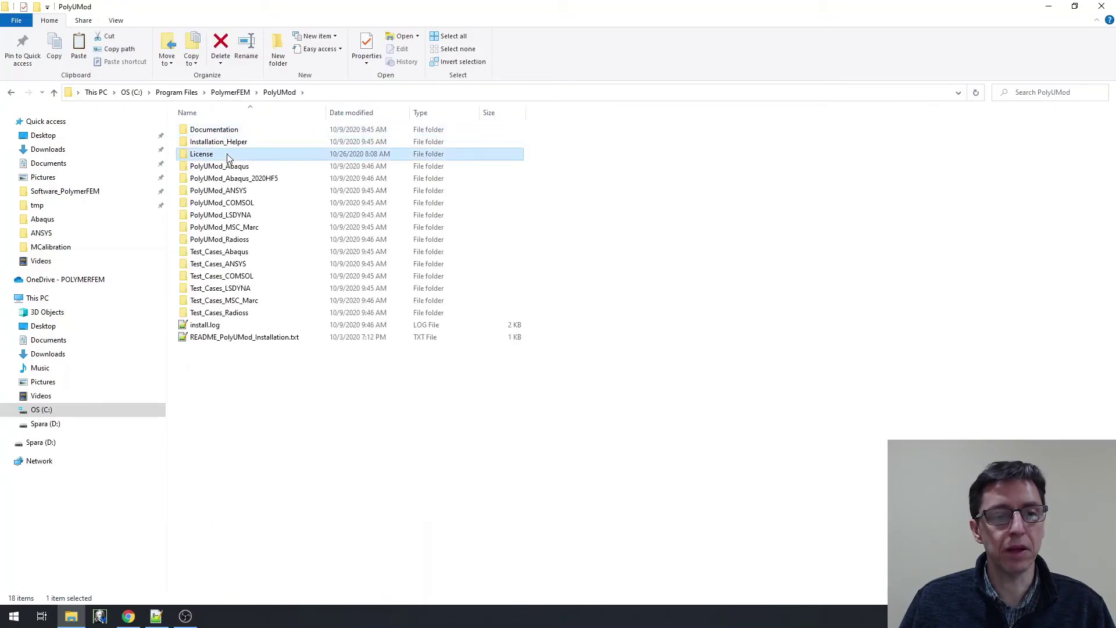
double_click(227, 154)
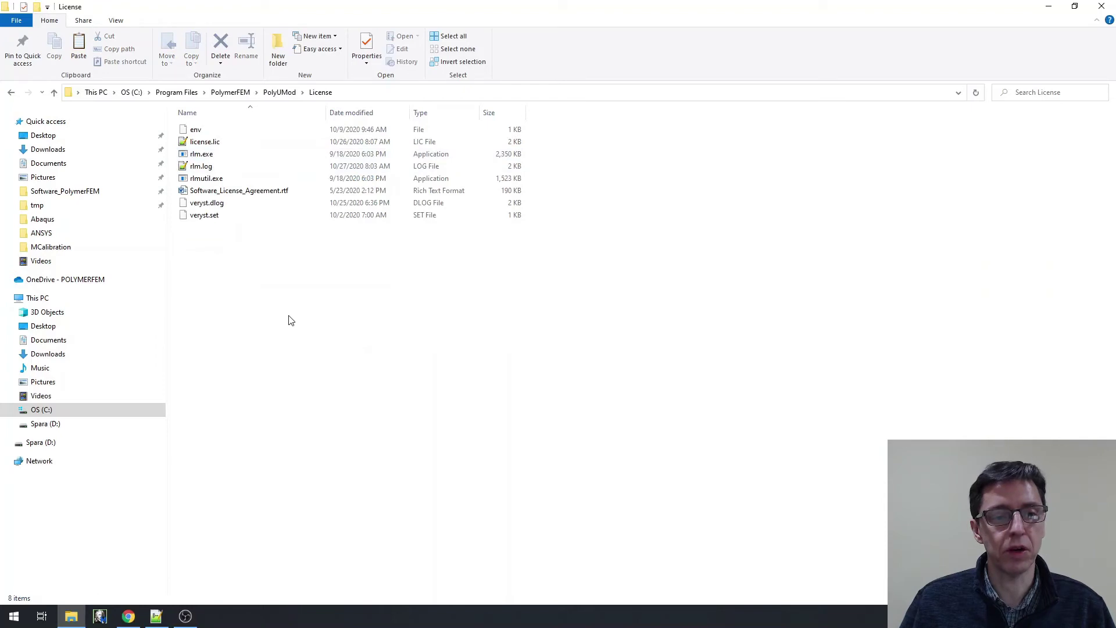
key("ctrl+v")
left_click(473, 216)
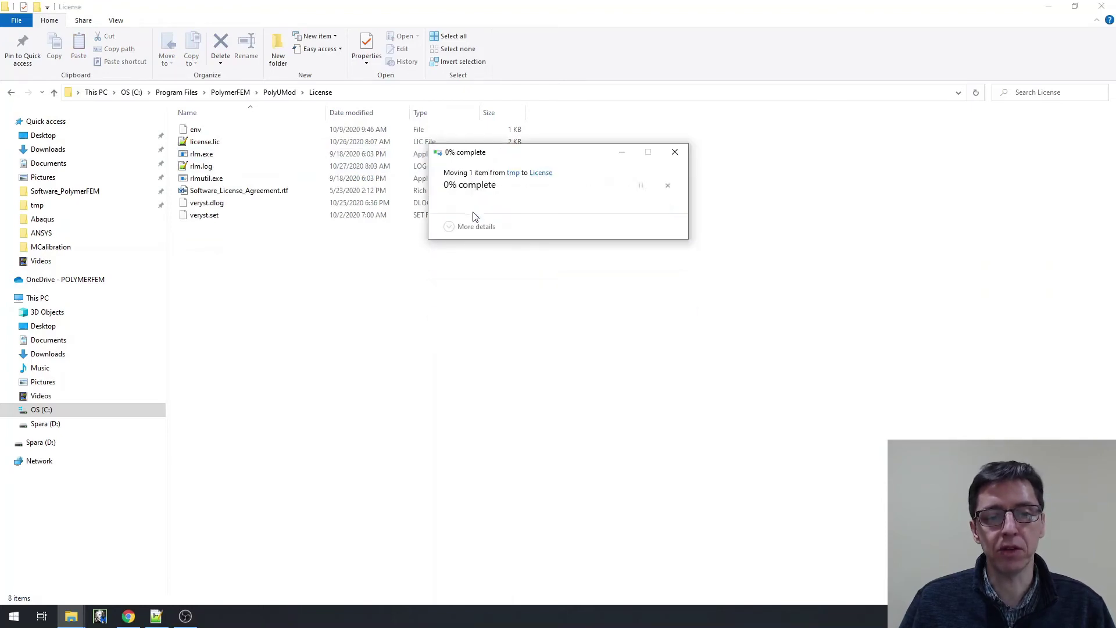
left_click(516, 230)
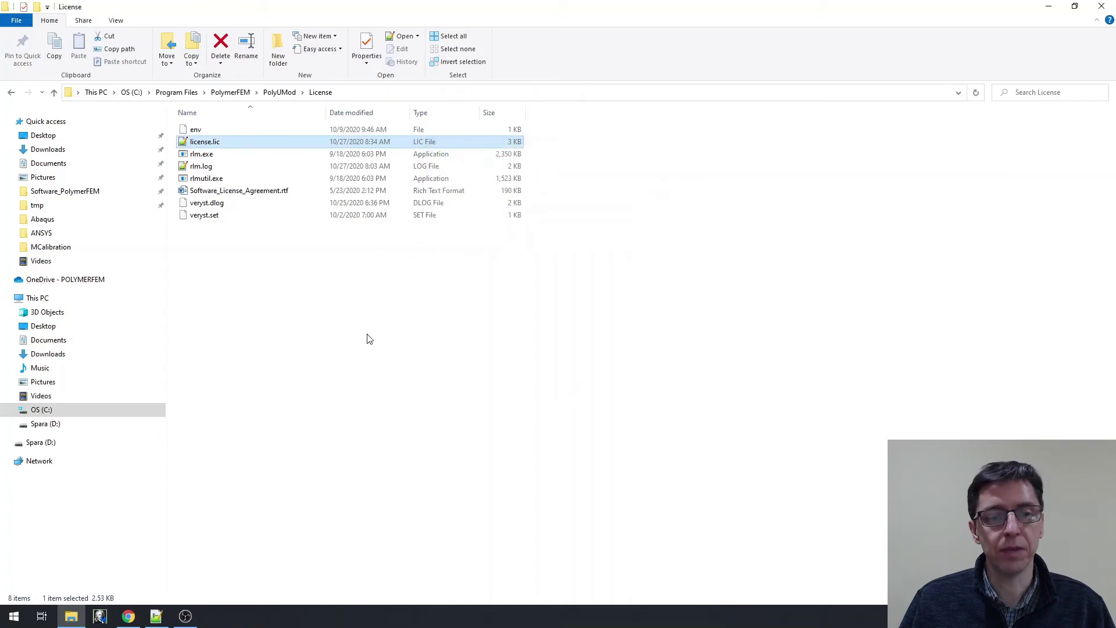
left_click(345, 322)
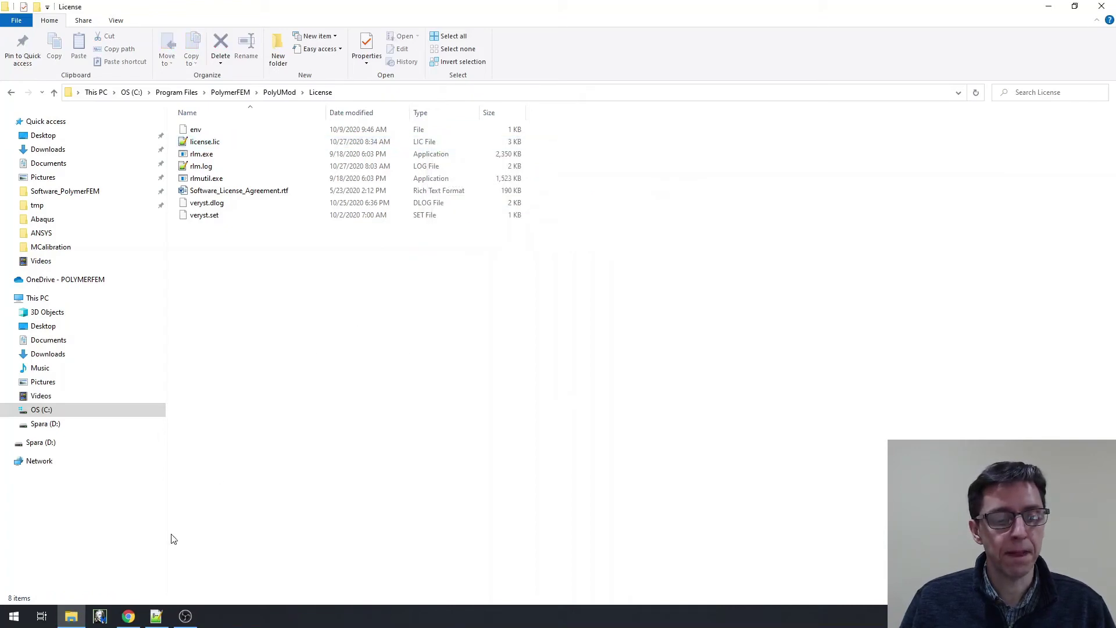
Launch MCalibration and check the license expiry line in the Calibrate view's runtime output, then return to File Explorer
left_click(100, 616)
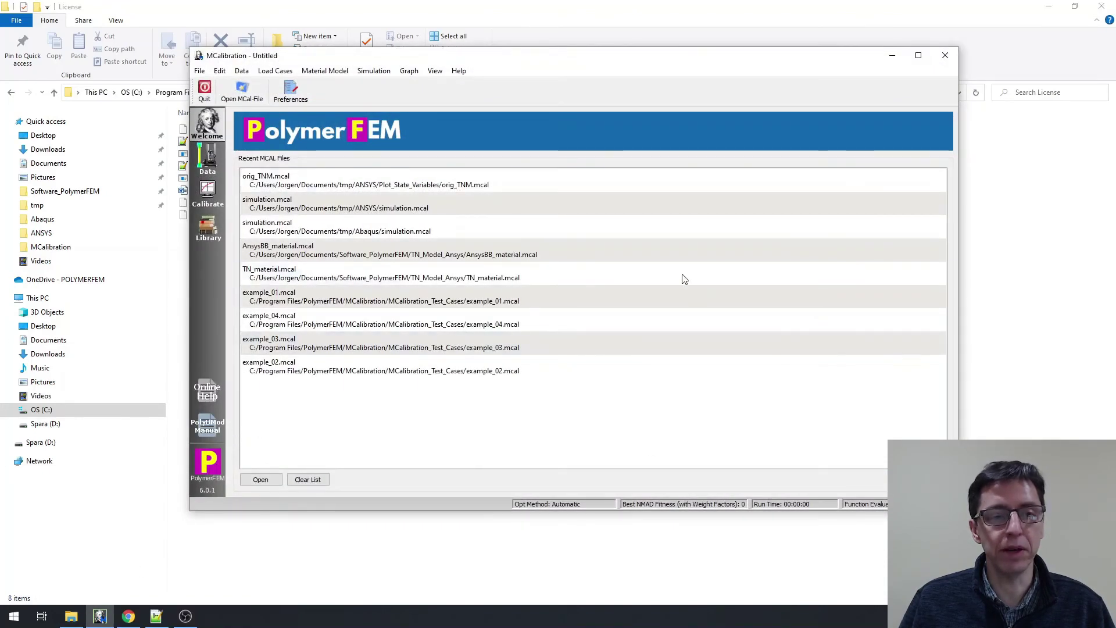
left_click(211, 195)
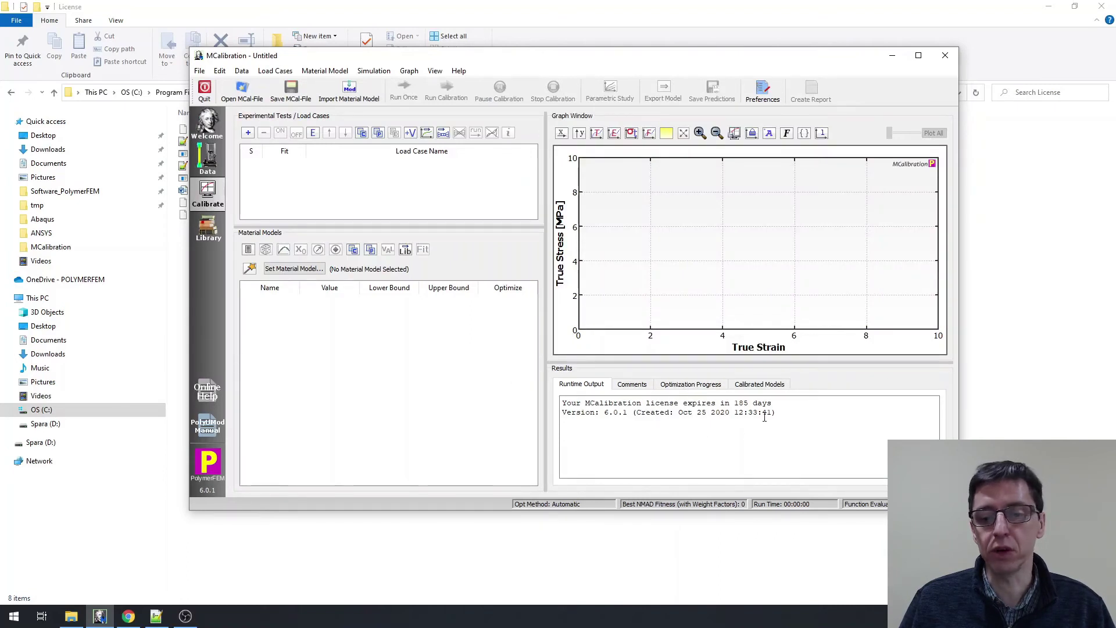
left_click_drag(779, 402, 559, 401)
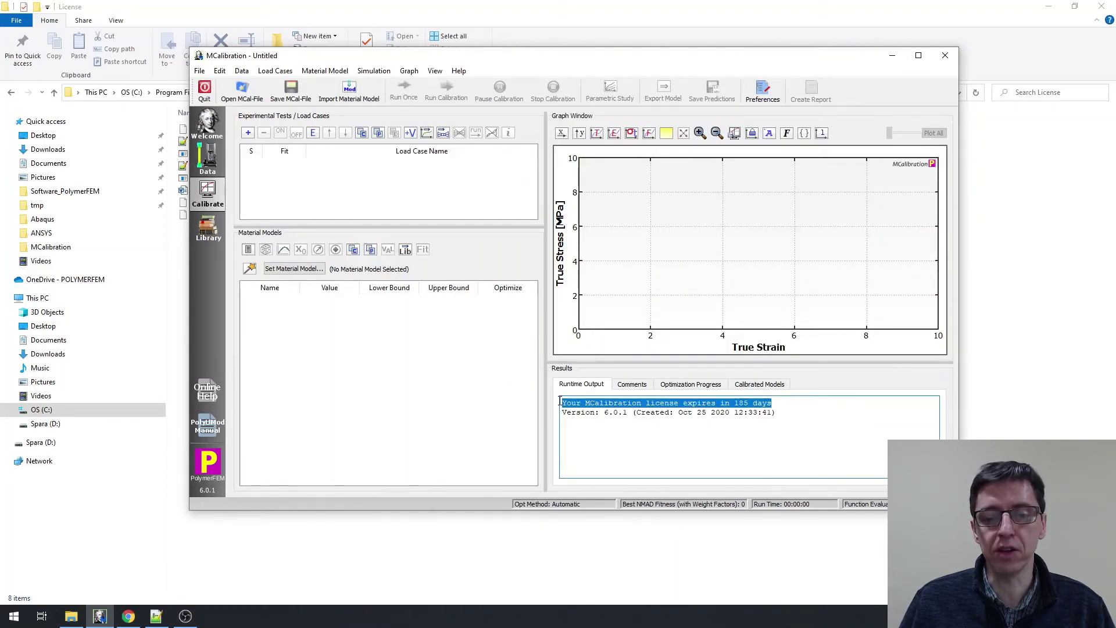
left_click(735, 426)
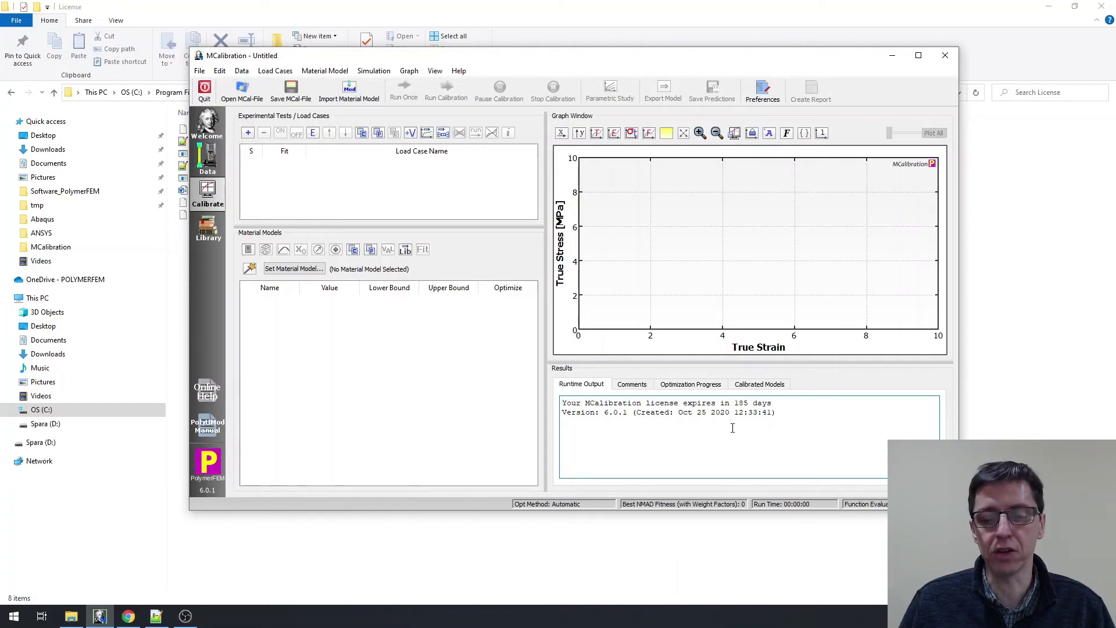
key("alt+Tab")
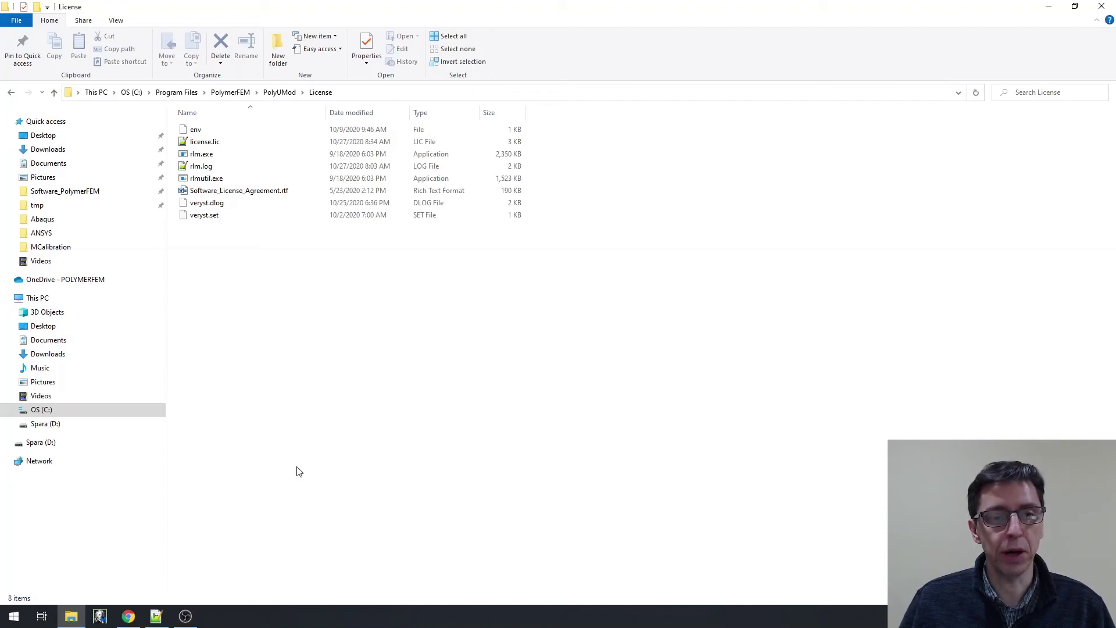
Switch to Chrome, open the RLM license server administration page at localhost:5054 and show the server status
left_click(131, 617)
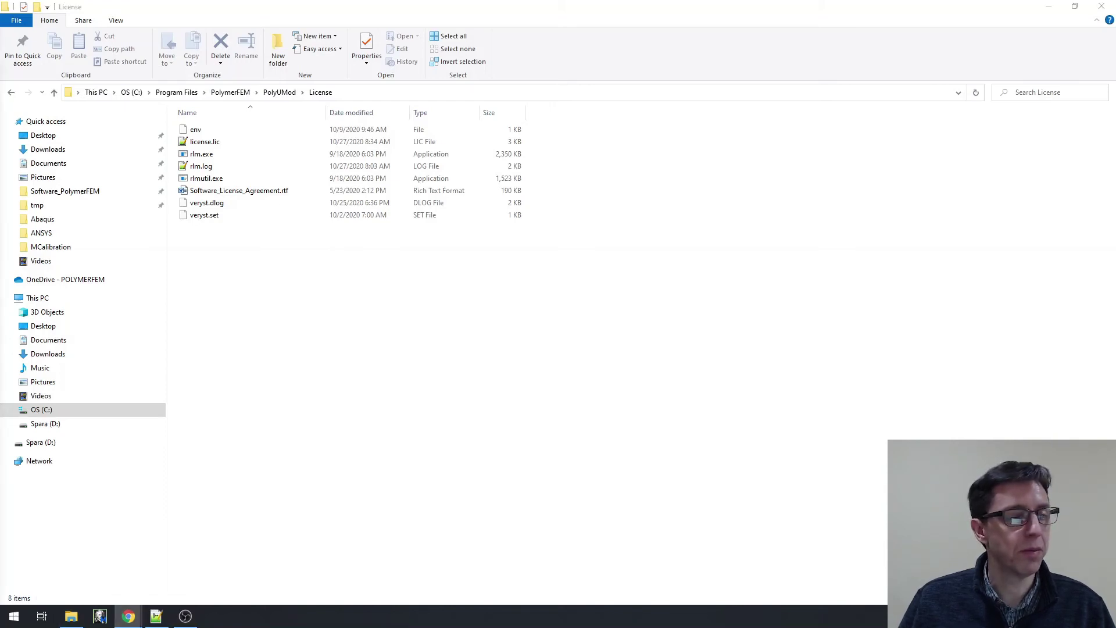
mouse_move(893, 21)
left_mouse_down()
mouse_move(911, 20)
mouse_move(901, 14)
left_mouse_up()
left_click(1067, 16)
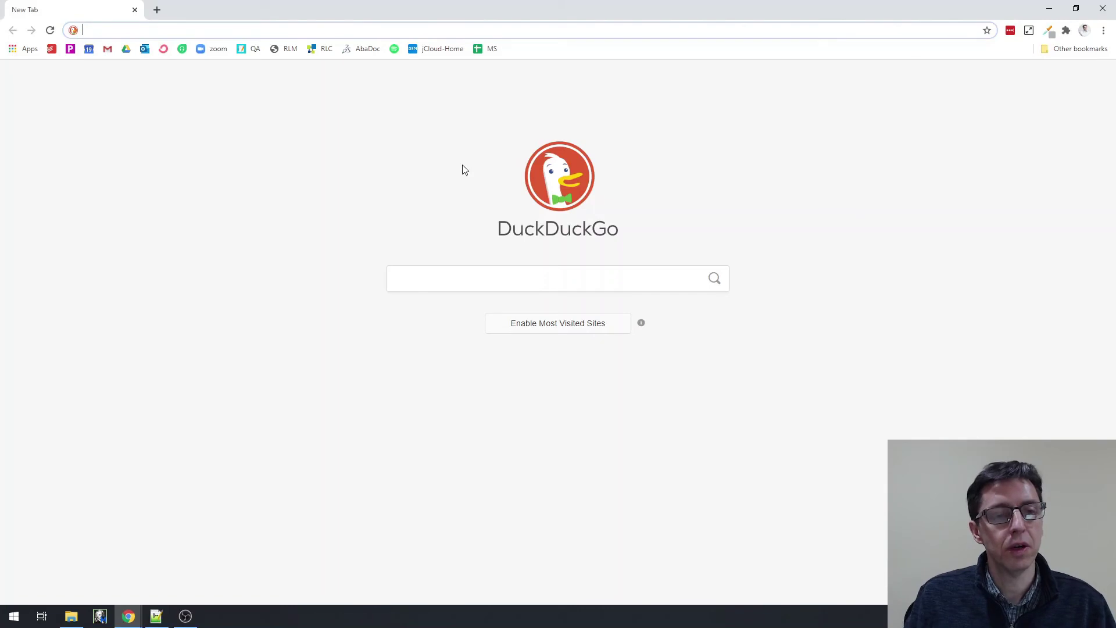
type("localhost:5054")
key("Return")
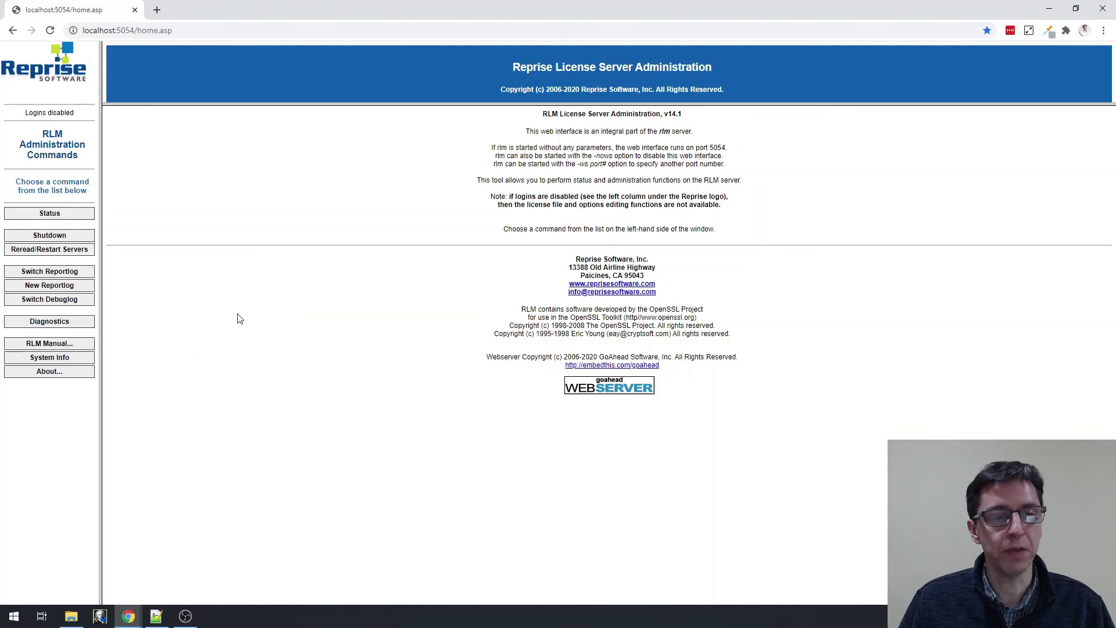
left_click(67, 219)
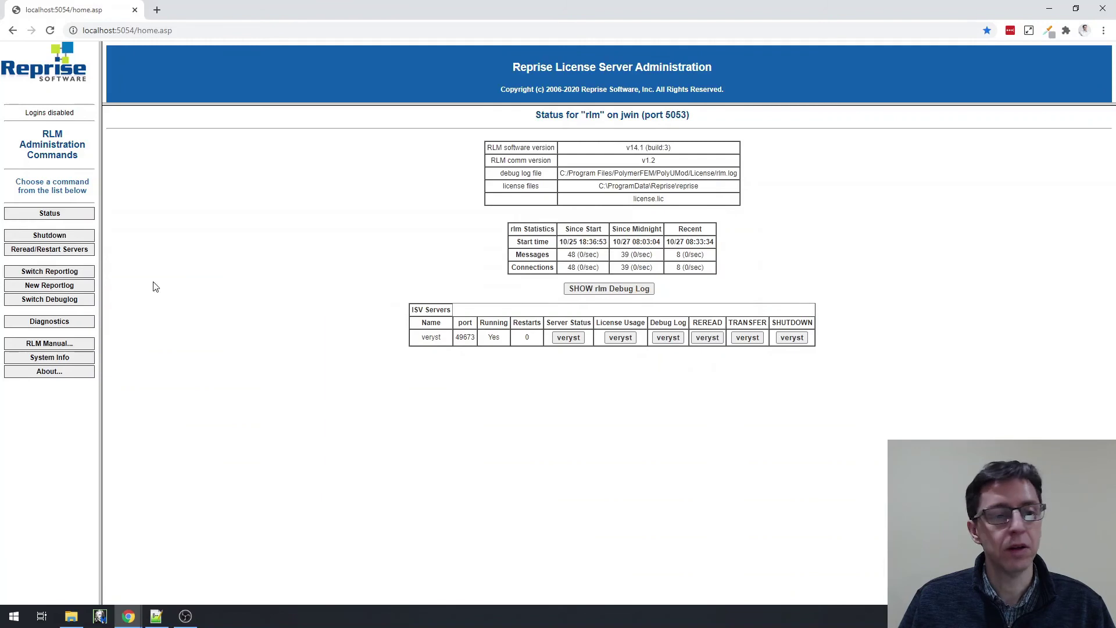
Reread/restart all ISV license servers and request the server status of veryst
left_click(75, 255)
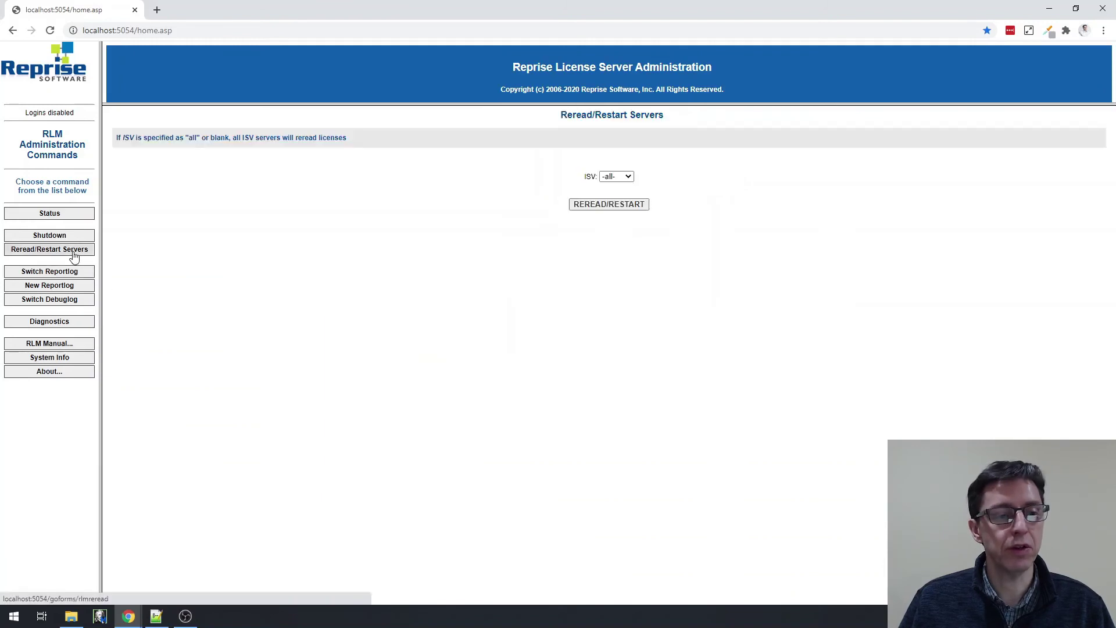
left_click(583, 208)
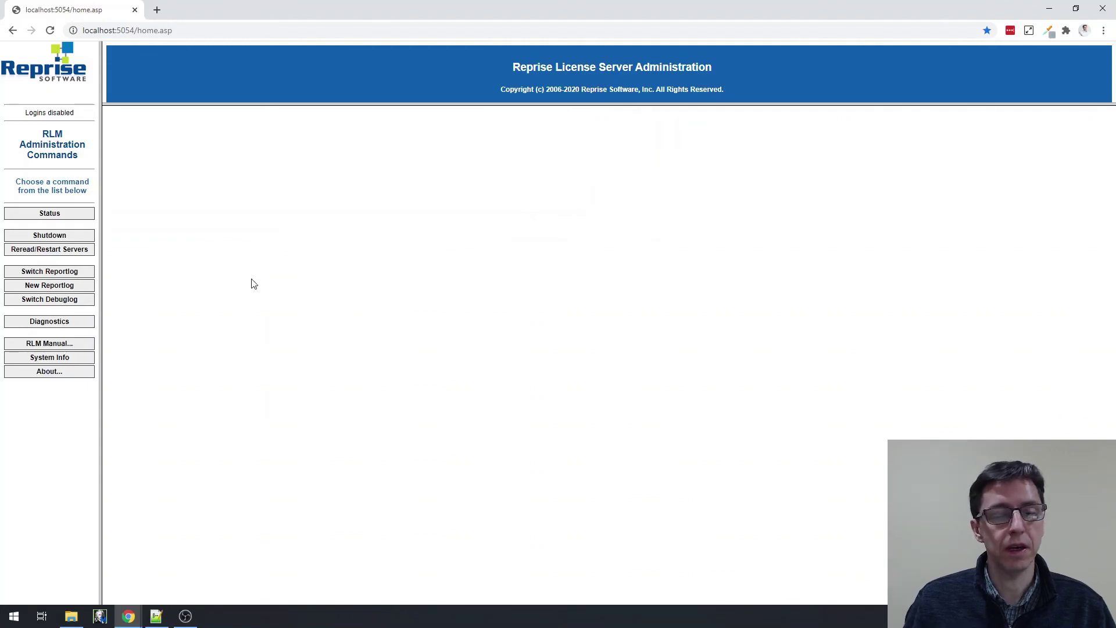
left_click(50, 214)
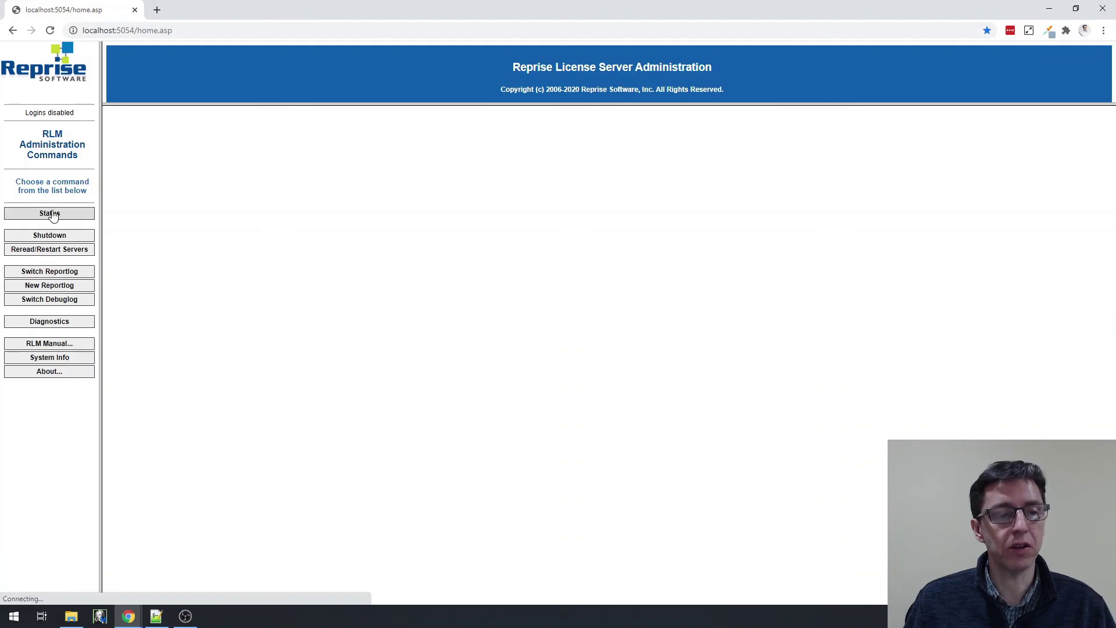
left_click(569, 339)
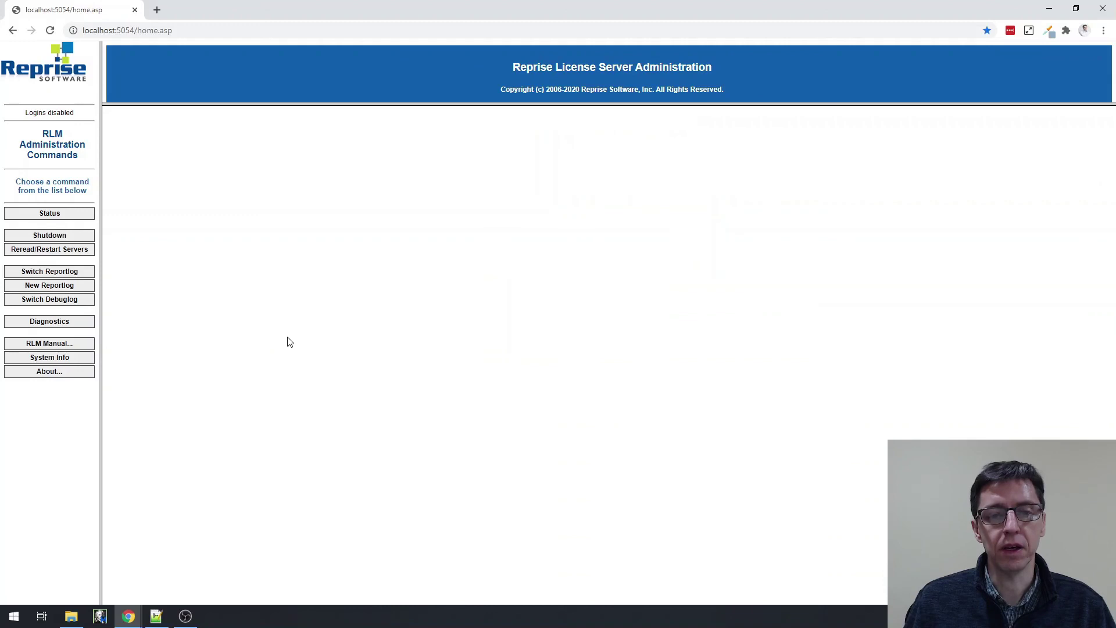